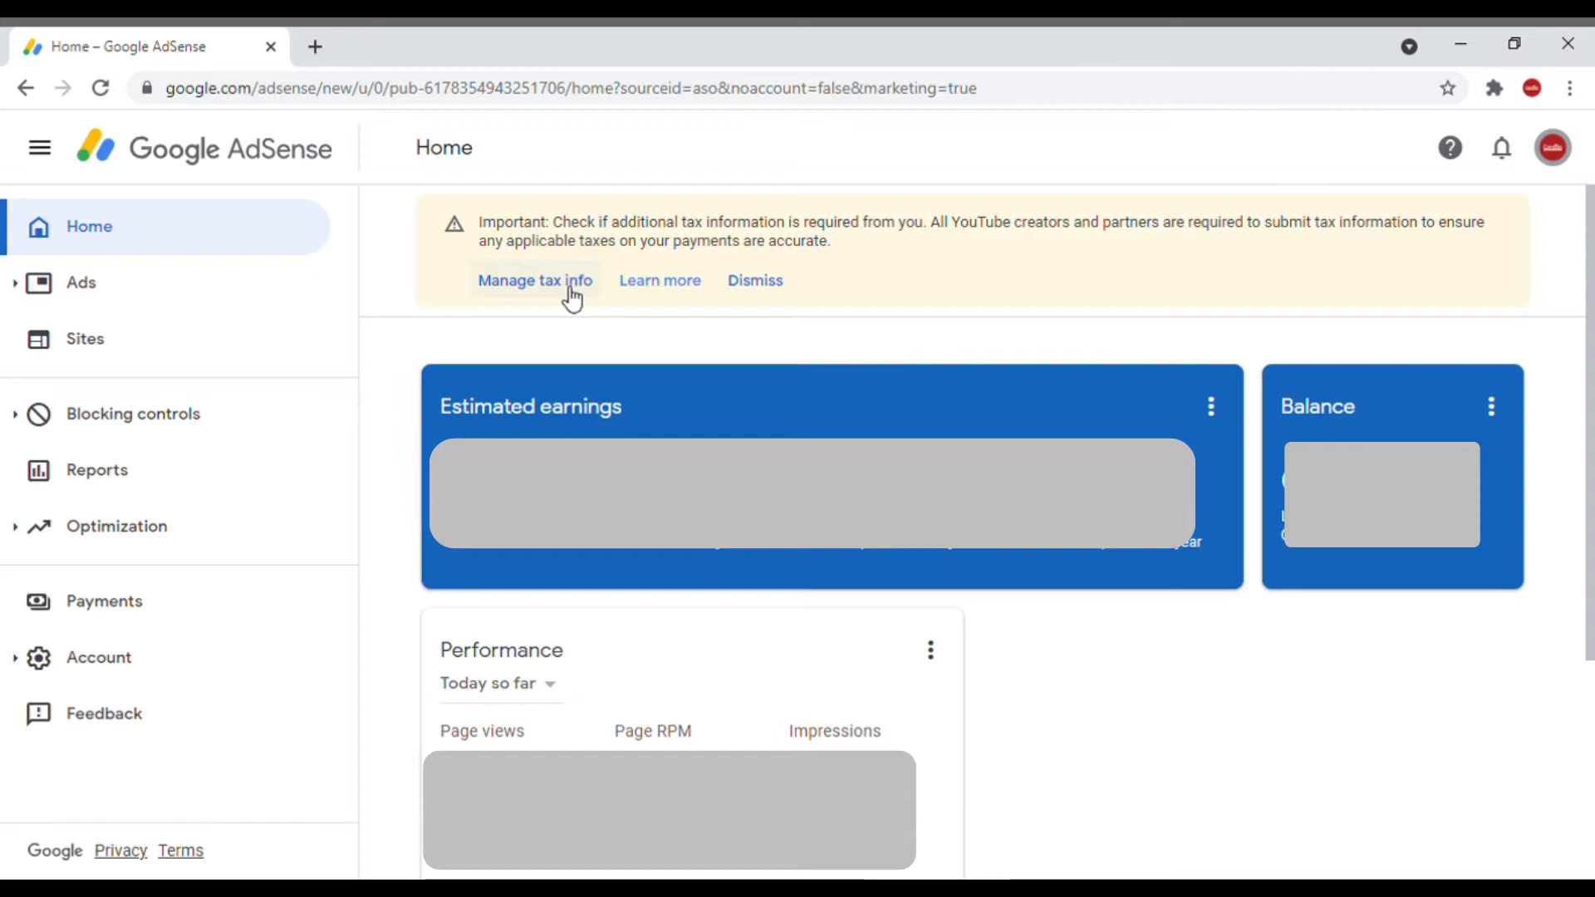
Step: Open the United States tax info questionnaire from the notice about managing tax information
{"action": "left_click", "coordinate": [569, 288]}
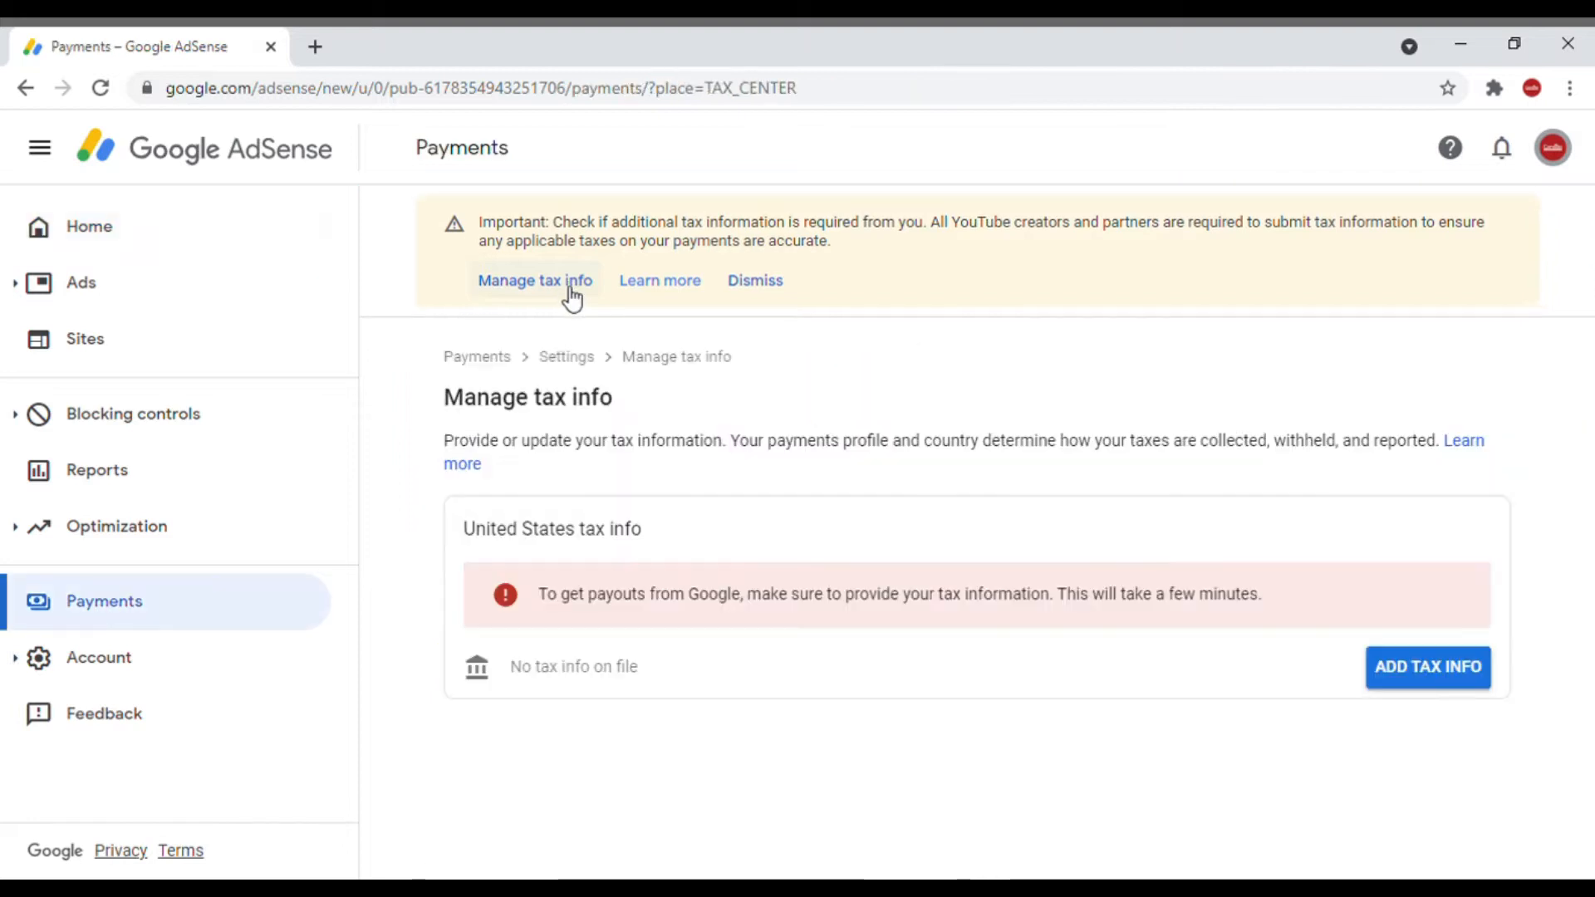
{"action": "left_click", "coordinate": [1462, 691]}
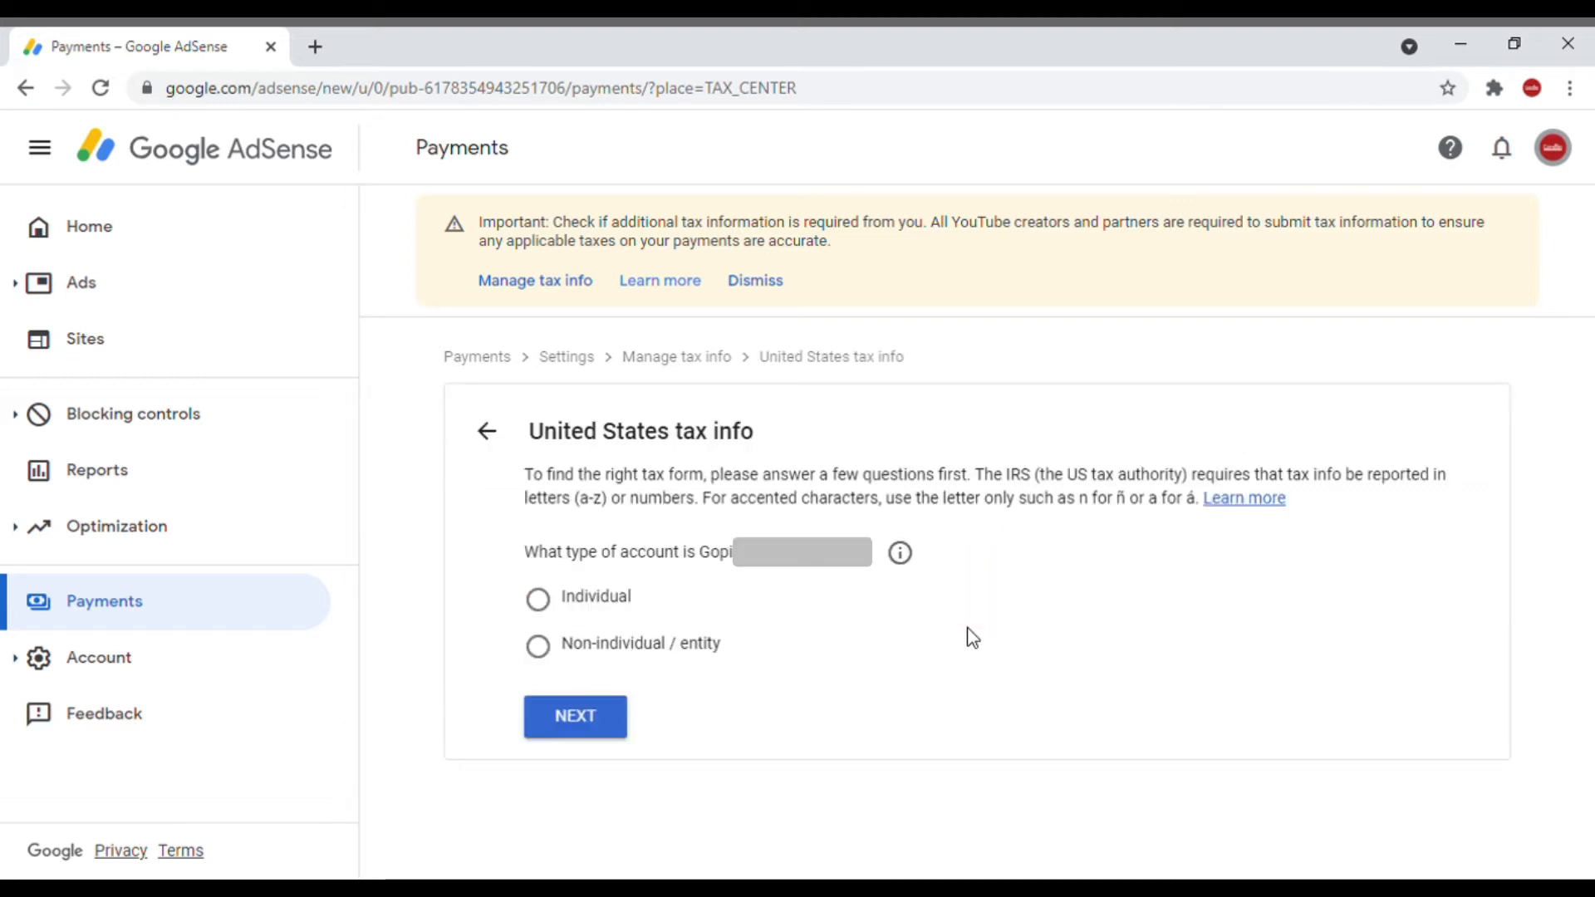
{"action": "left_click_drag", "start_coordinate": [545, 437], "coordinate": [786, 442]}
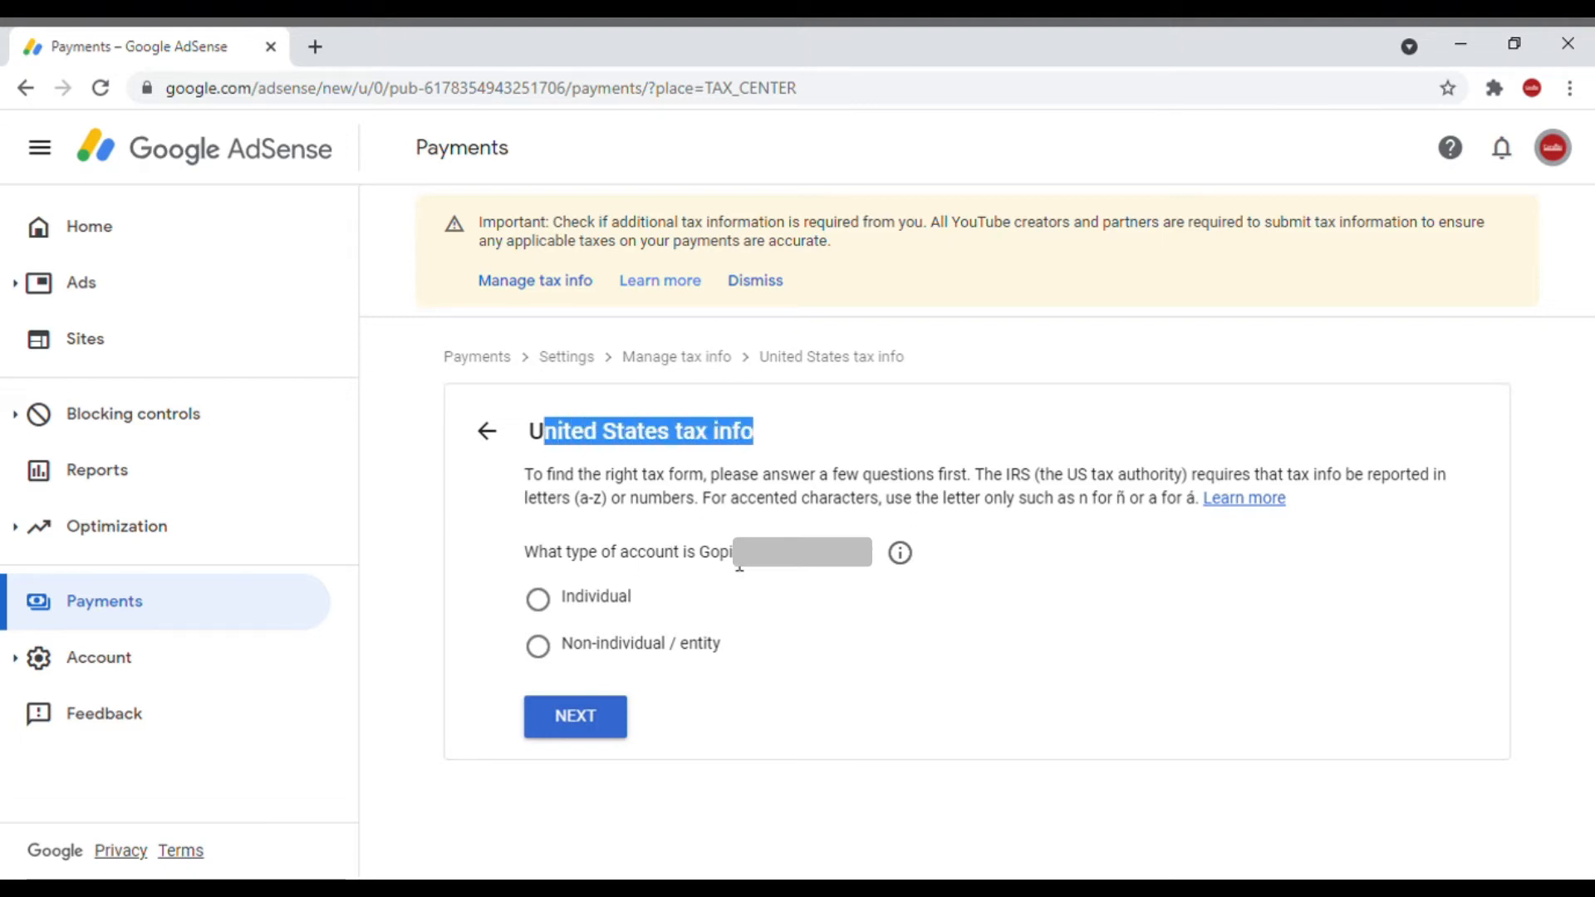
{"action": "left_click_drag", "start_coordinate": [710, 562], "coordinate": [814, 565]}
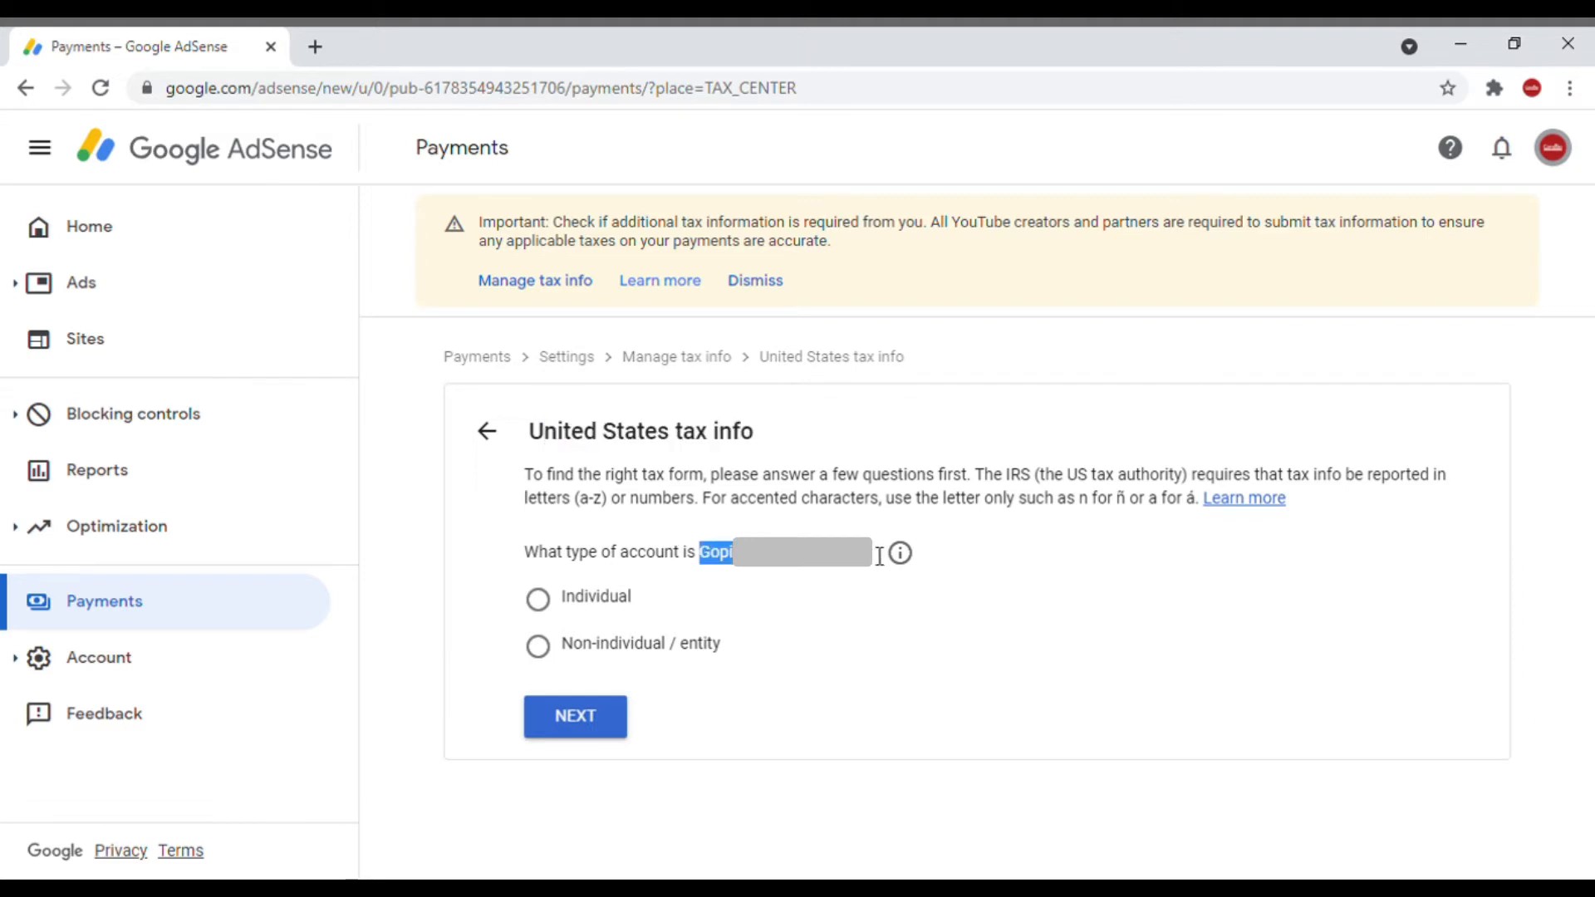
Step: Declare the account type as Individual and answer No to being a citizen or resident of the United States
{"action": "left_click", "coordinate": [551, 618]}
{"action": "left_click", "coordinate": [588, 732]}
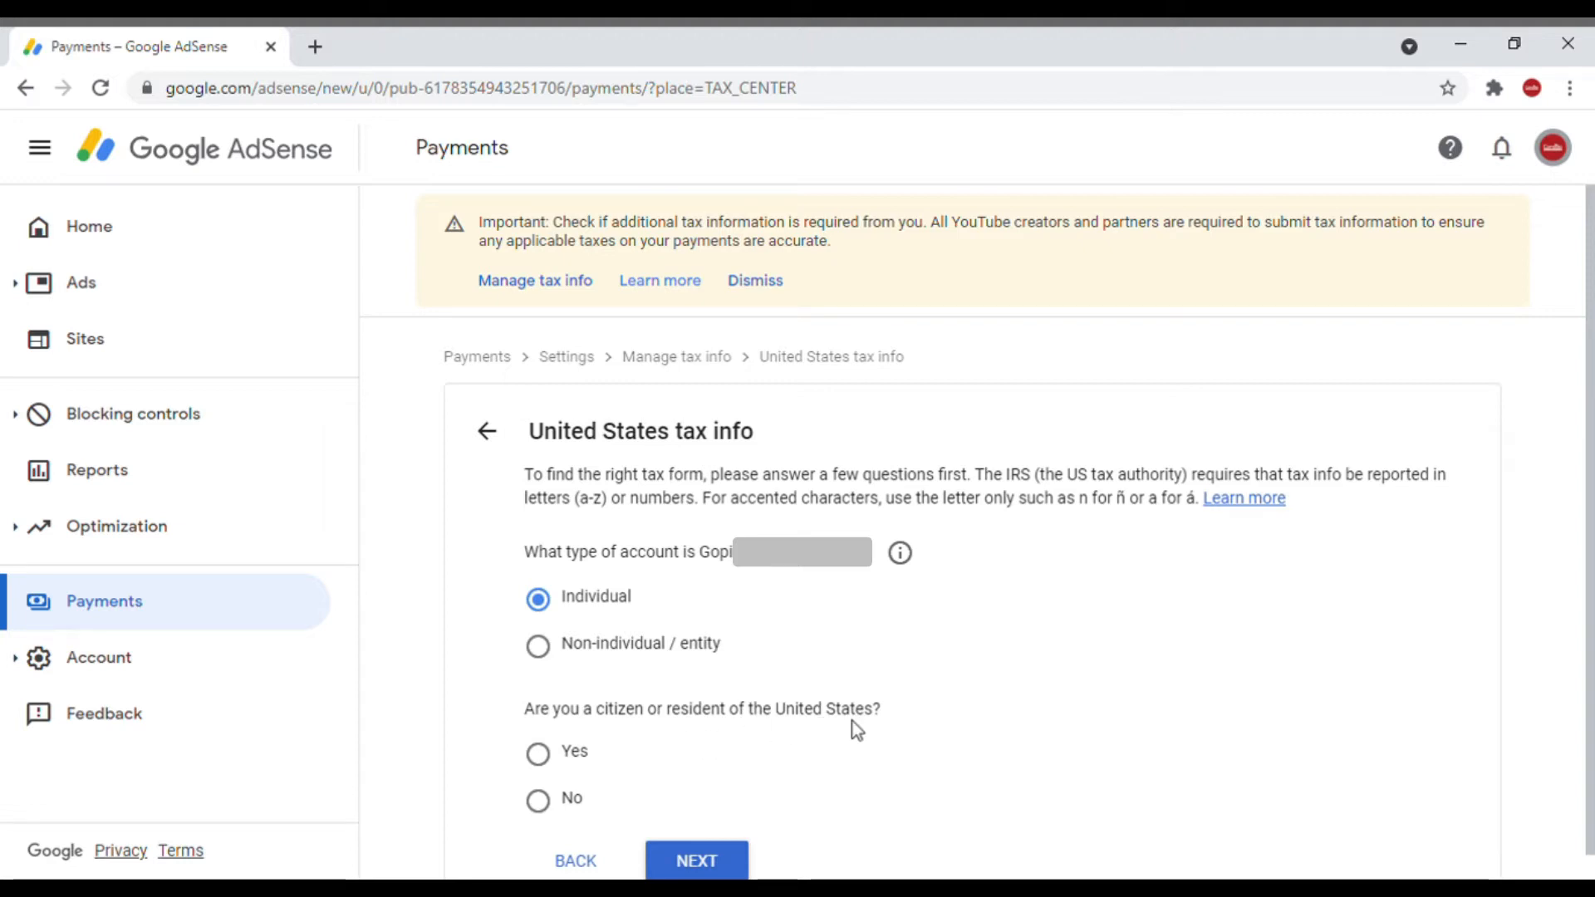
{"action": "left_click", "coordinate": [540, 804]}
{"action": "left_click", "coordinate": [694, 859]}
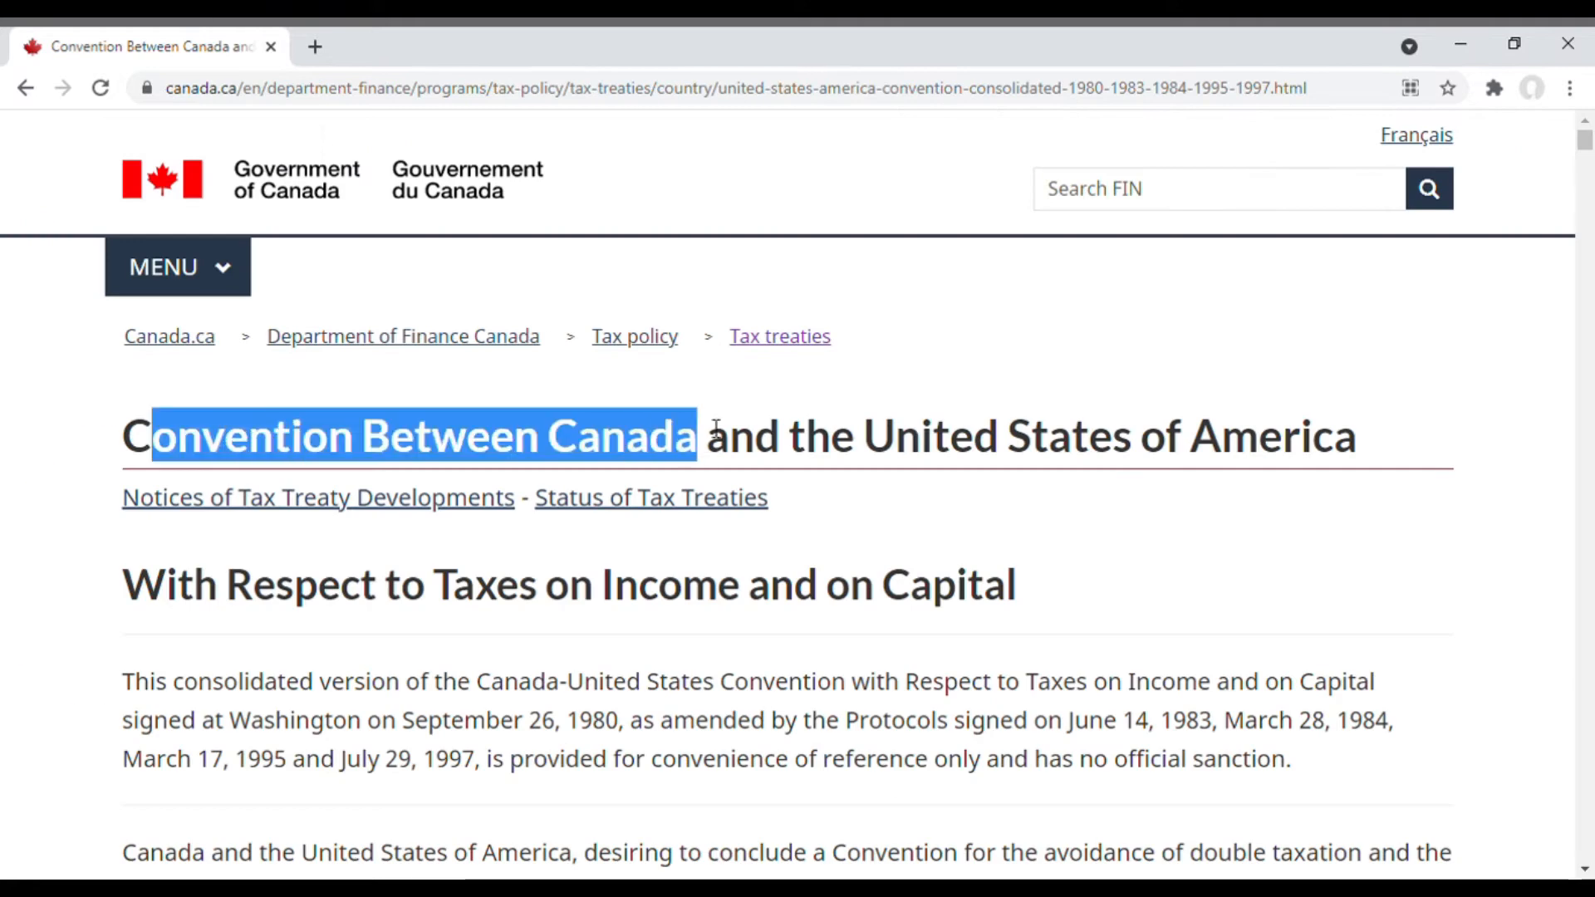
Step: Review the IRS page on United States Income Tax Treaties - A to Z for countries with a treaty
{"action": "left_click_drag", "start_coordinate": [712, 427], "coordinate": [1398, 457]}
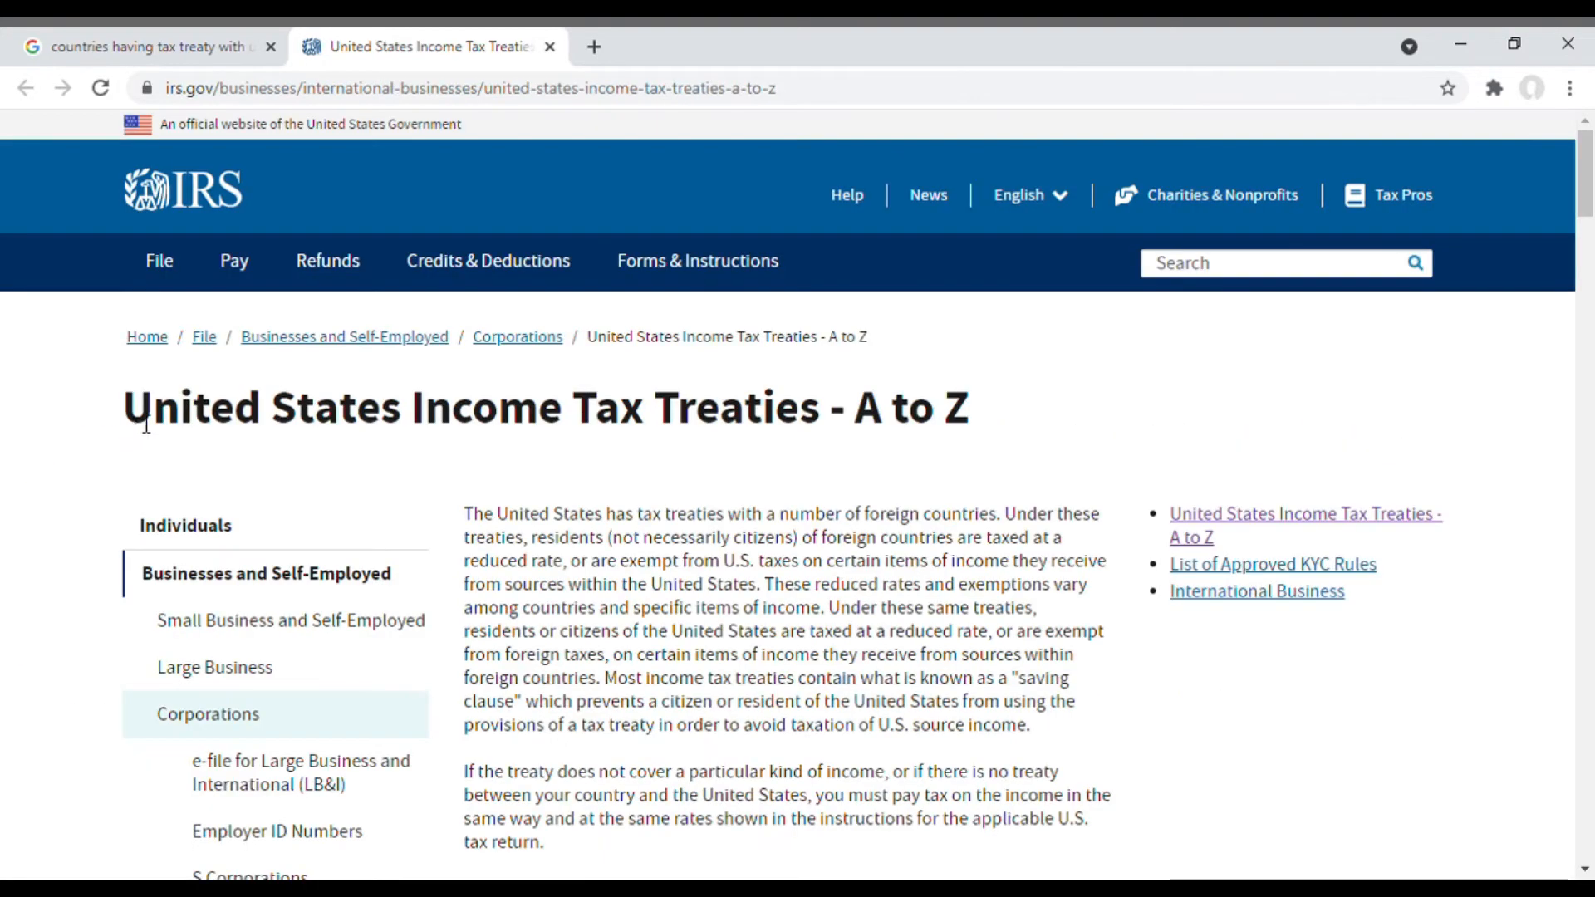
{"action": "left_click_drag", "start_coordinate": [126, 415], "coordinate": [1007, 421]}
{"action": "left_click", "coordinate": [1256, 391]}
{"action": "left_click_drag", "start_coordinate": [1586, 199], "coordinate": [1589, 332]}
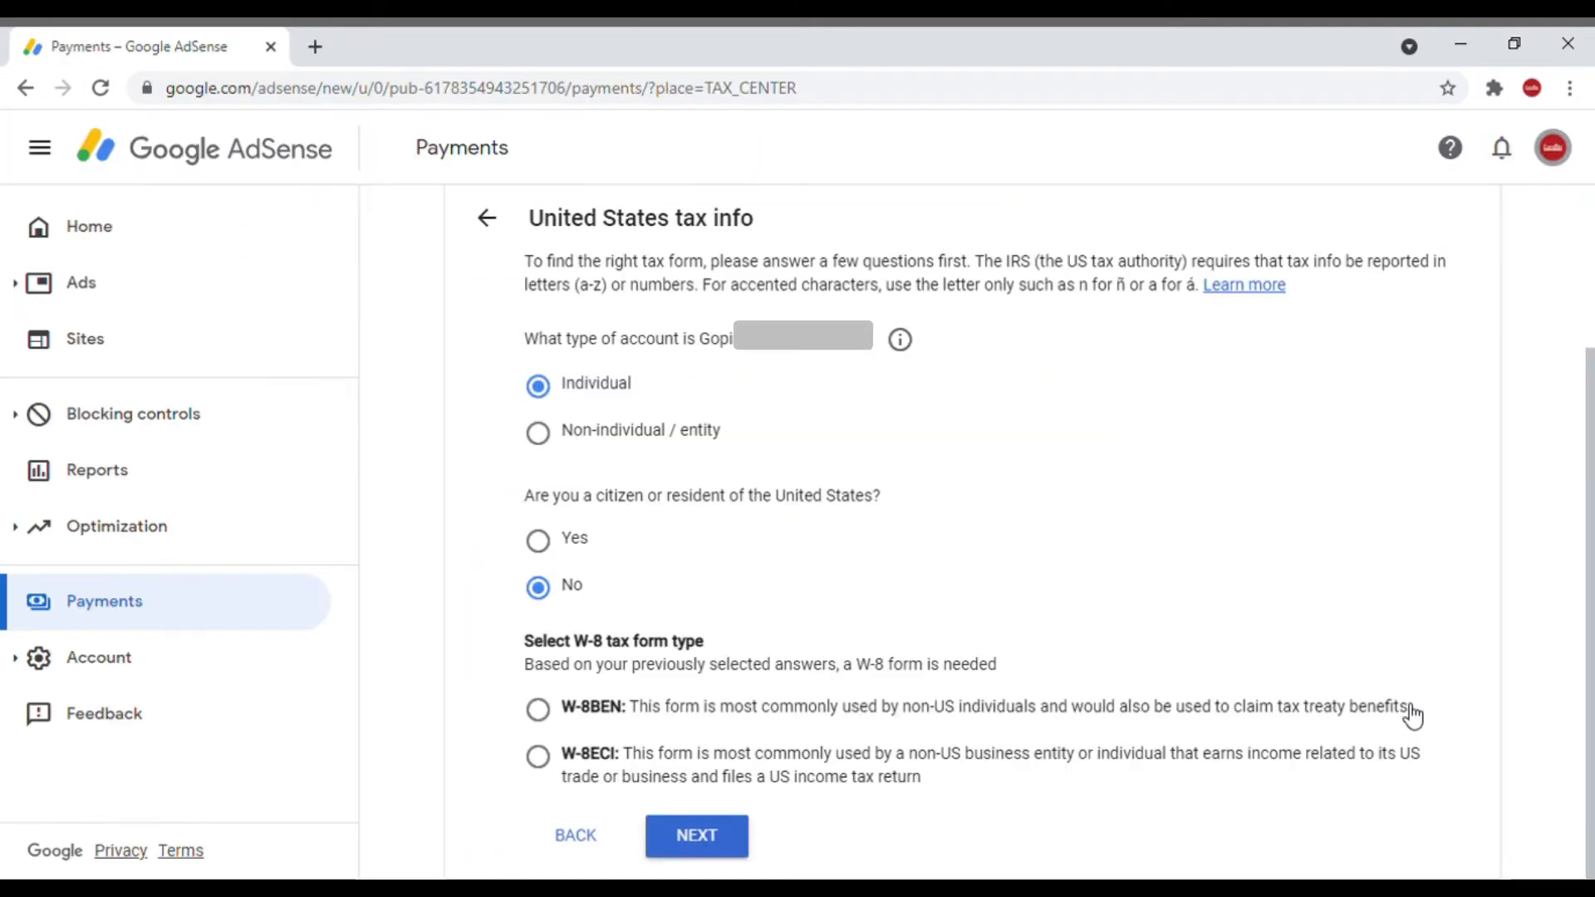
Step: Choose W-8BEN as the tax form type and start the form
{"action": "left_click", "coordinate": [544, 716]}
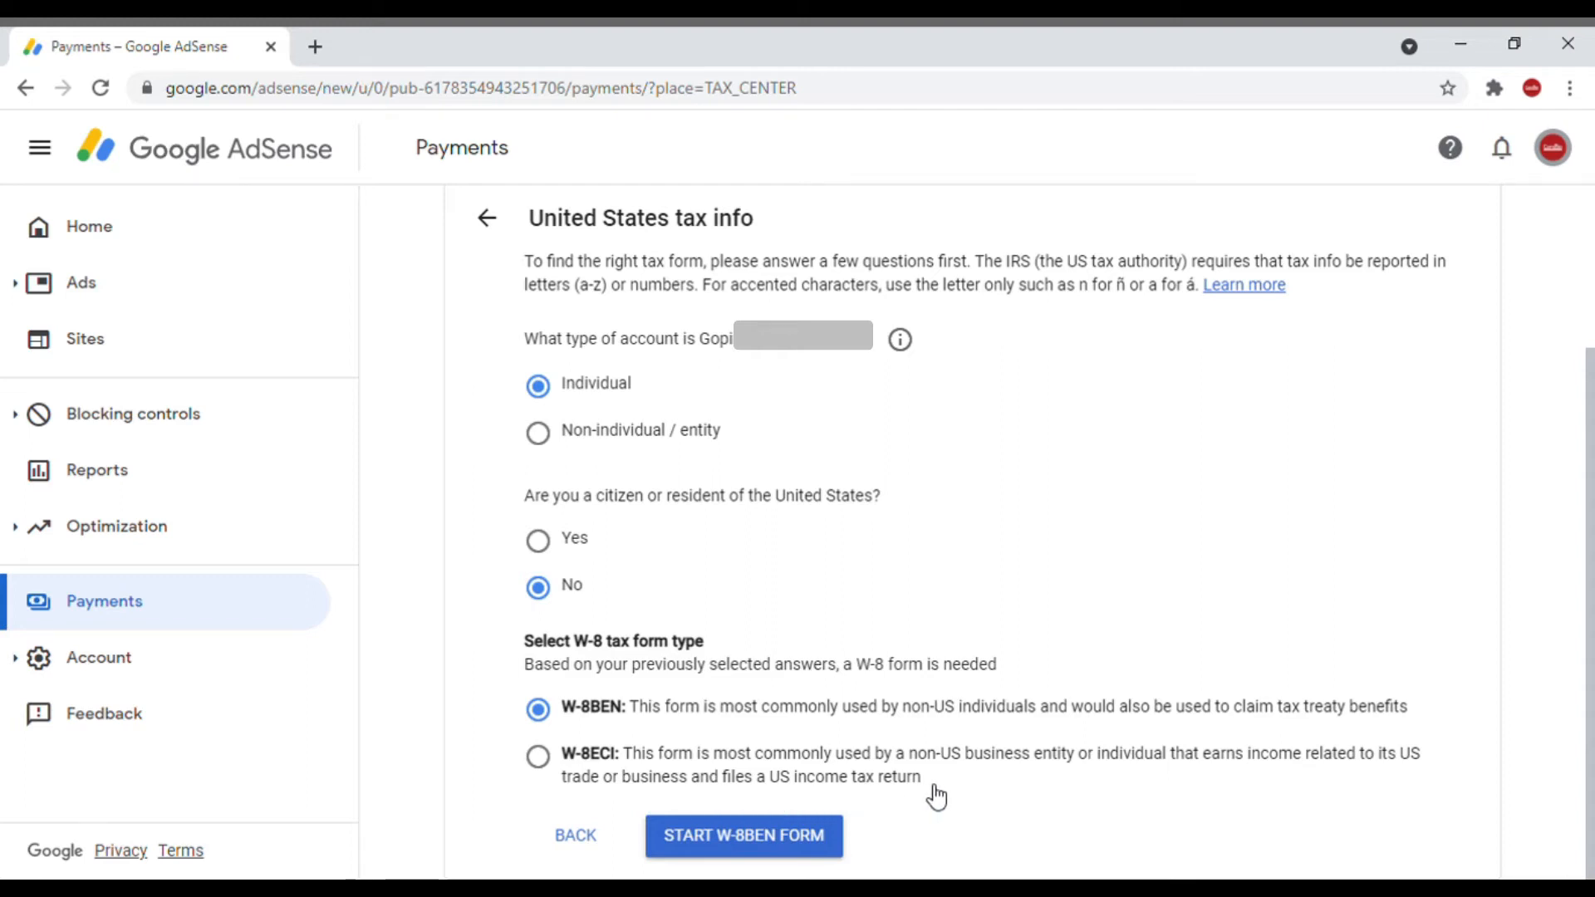
{"action": "left_click", "coordinate": [721, 851]}
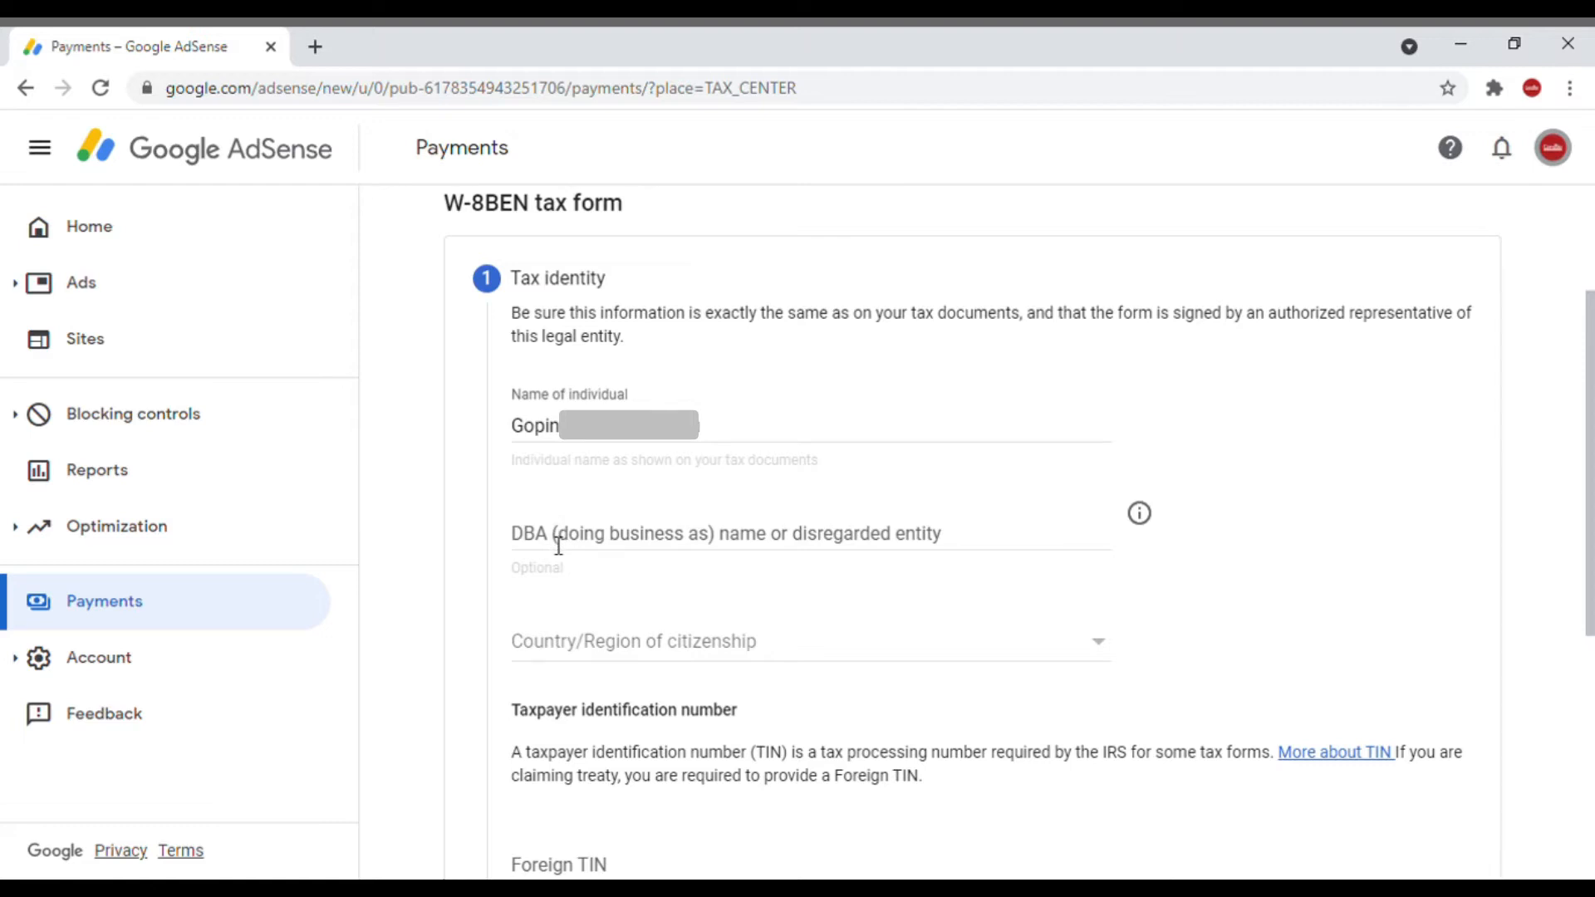
Step: Read the disregarded entity definition in the IRS Form W-8BEN-E instructions for the DBA field, and close that page
{"action": "left_click", "coordinate": [897, 544]}
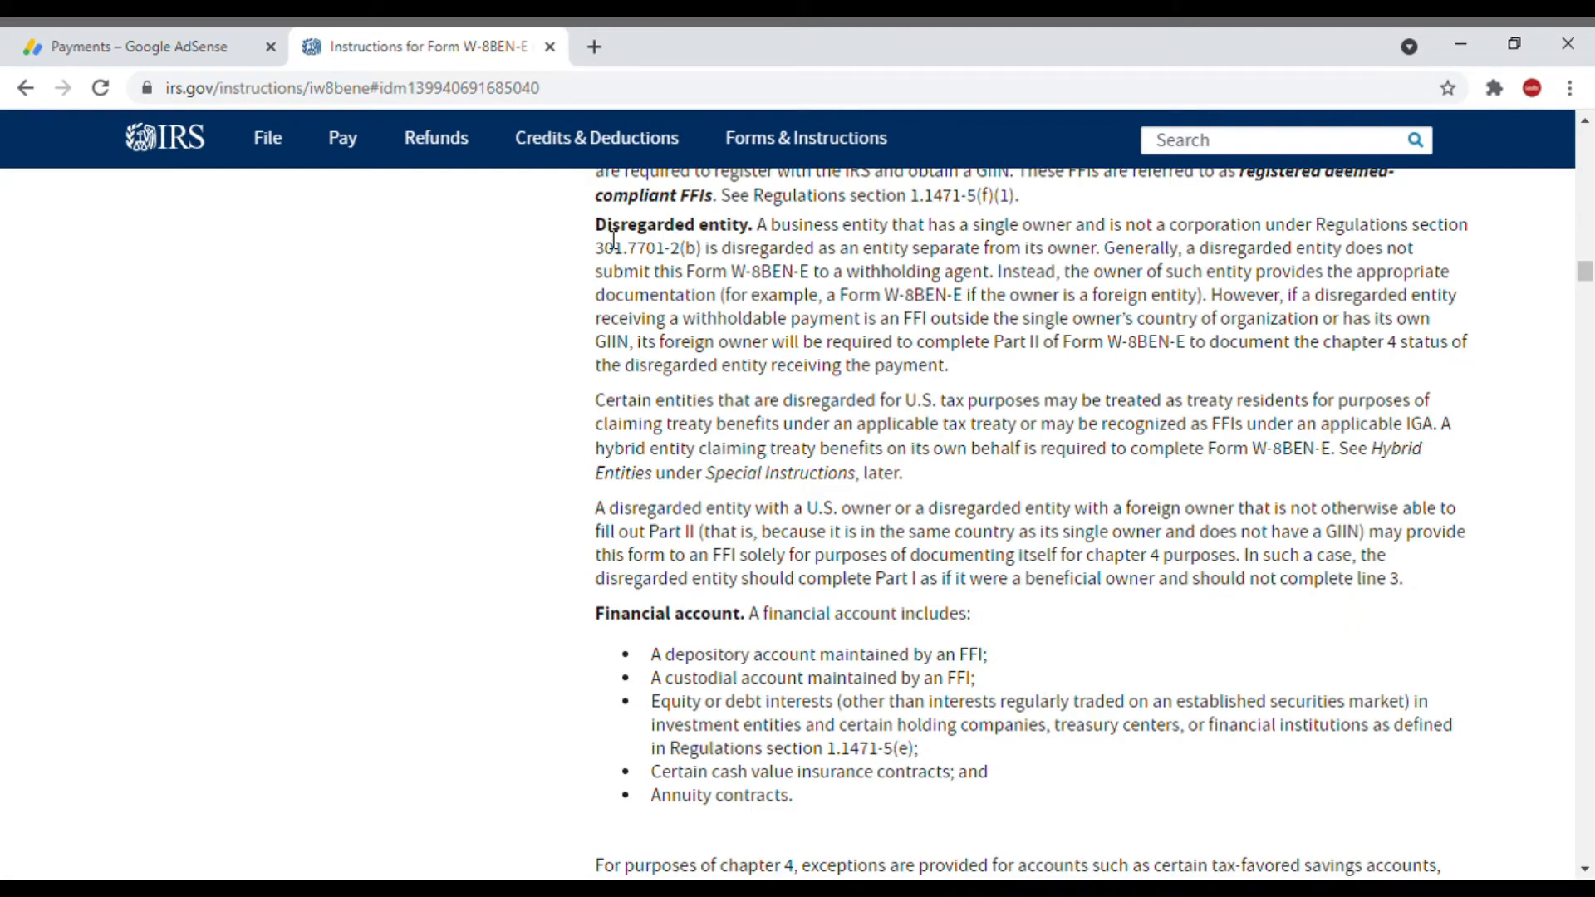
{"action": "left_click_drag", "start_coordinate": [609, 232], "coordinate": [1462, 581]}
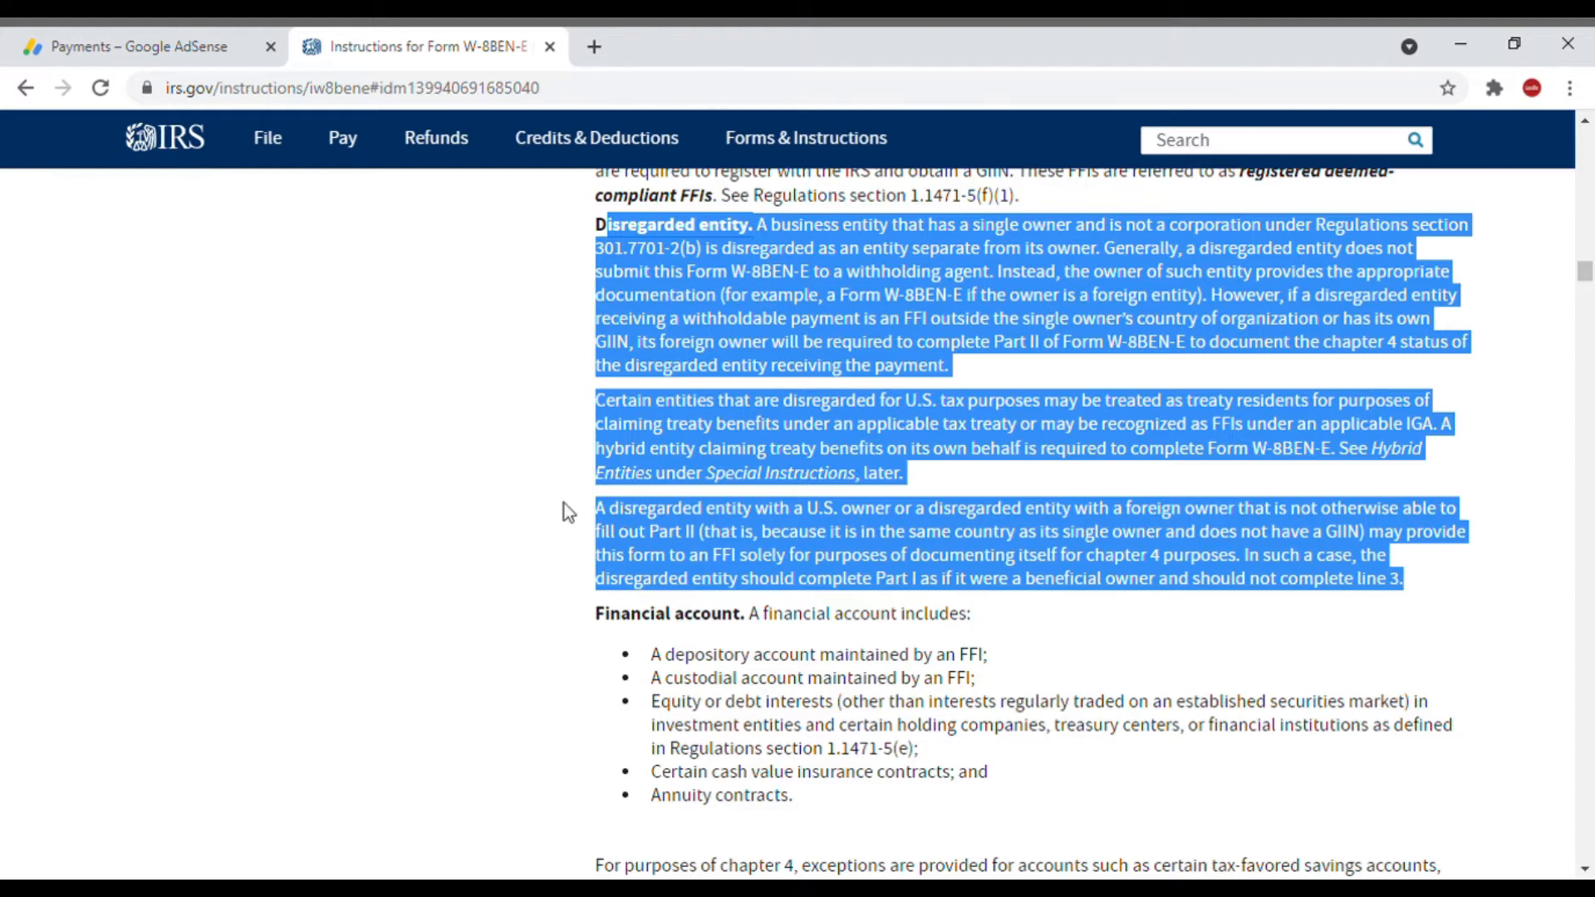
{"action": "key", "text": "ctrl+w"}
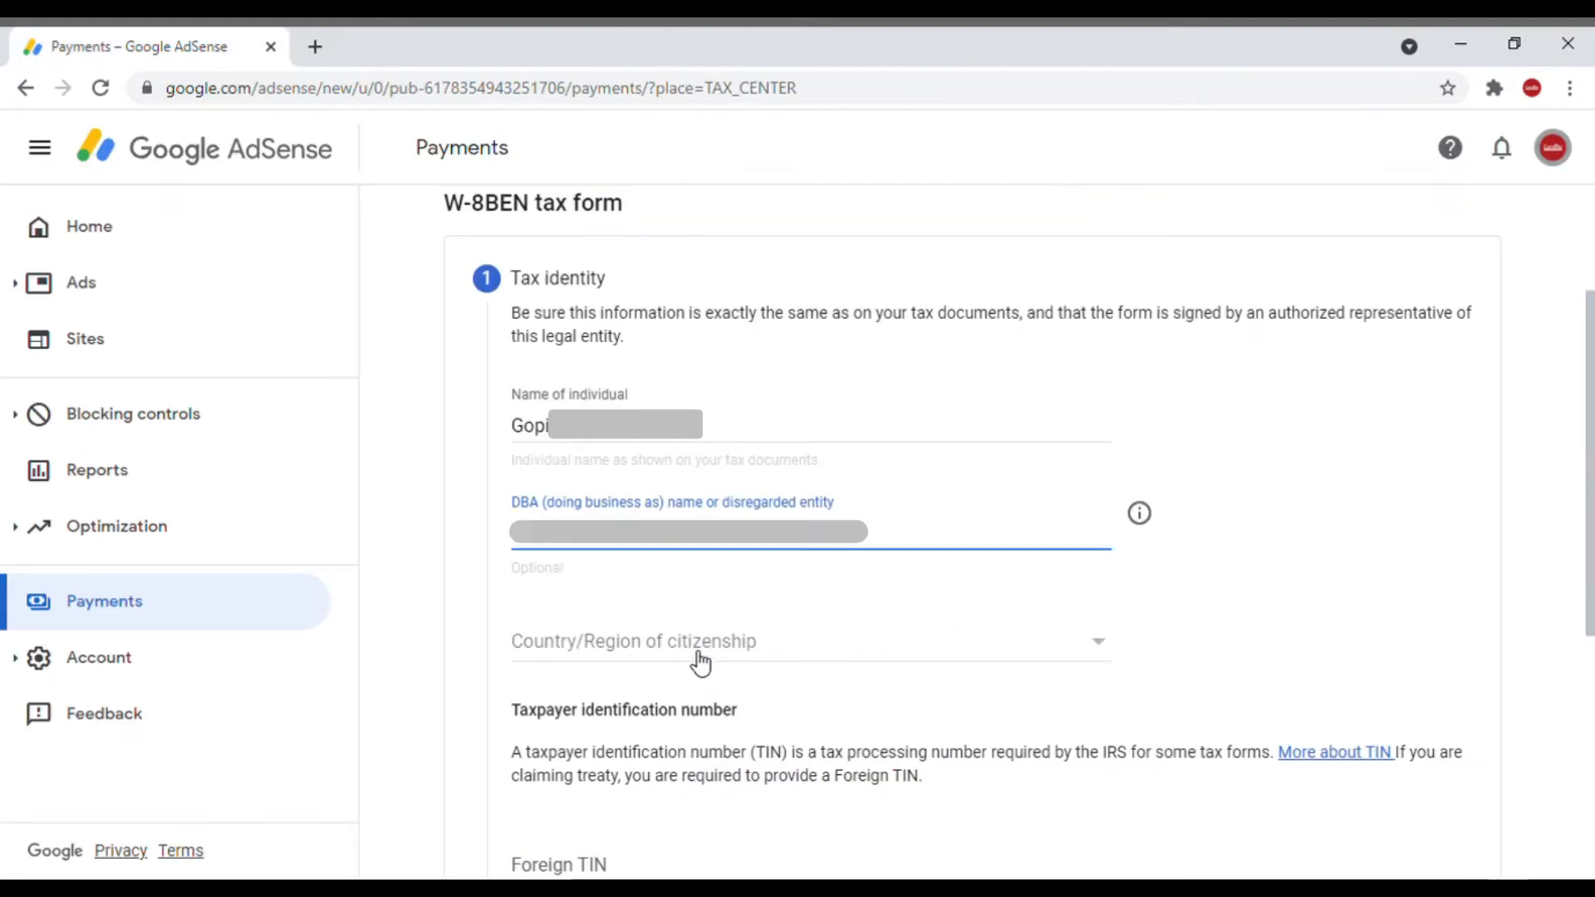
Step: Complete the tax identity section with the DBA name, Canada as country of citizenship and the foreign TIN
{"action": "left_click", "coordinate": [700, 662]}
{"action": "left_click", "coordinate": [627, 811]}
{"action": "scroll", "coordinate": [740, 256], "scroll_direction": "down", "scroll_amount": 5}
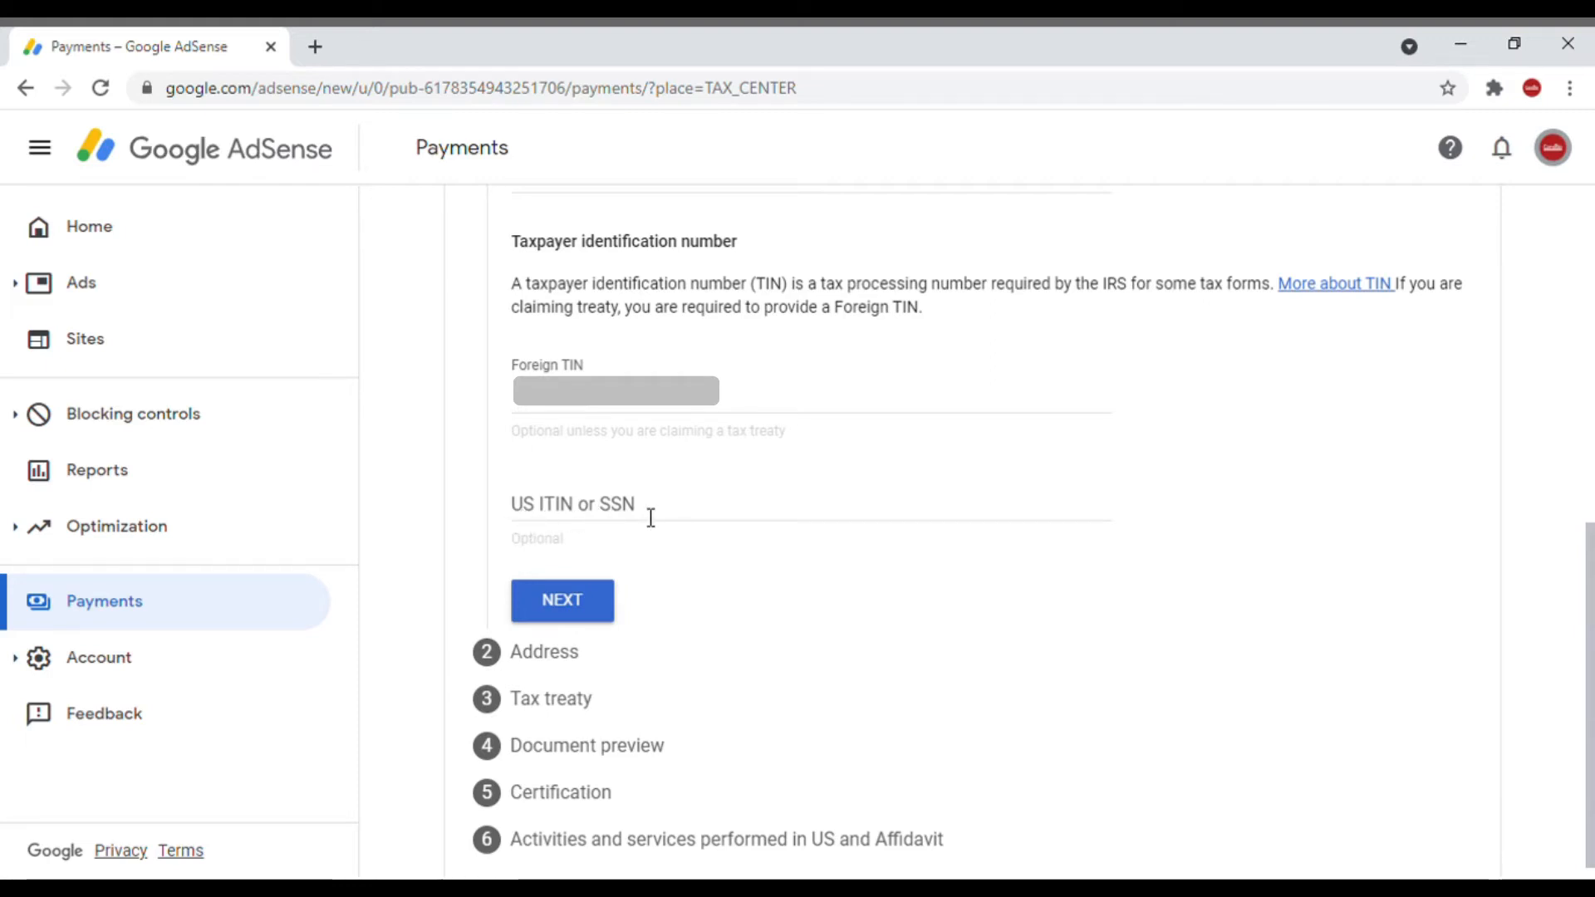
{"action": "left_click", "coordinate": [588, 611]}
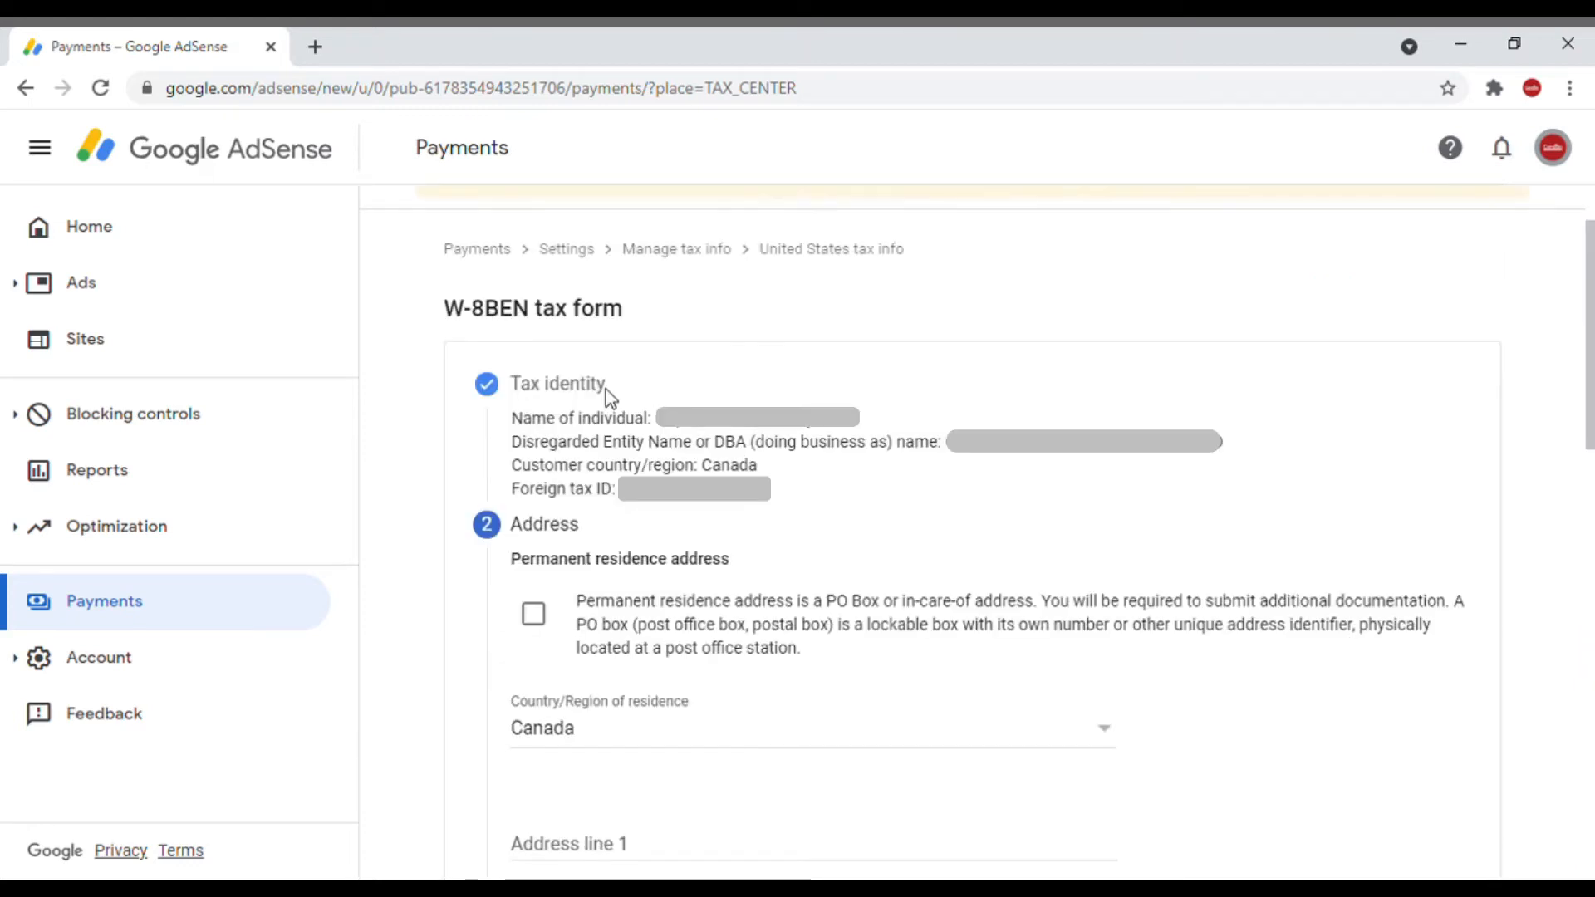
Step: Fill in the permanent residence address, mark the mailing address as the same, and submit the address section
{"action": "left_click_drag", "start_coordinate": [510, 385], "coordinate": [614, 392]}
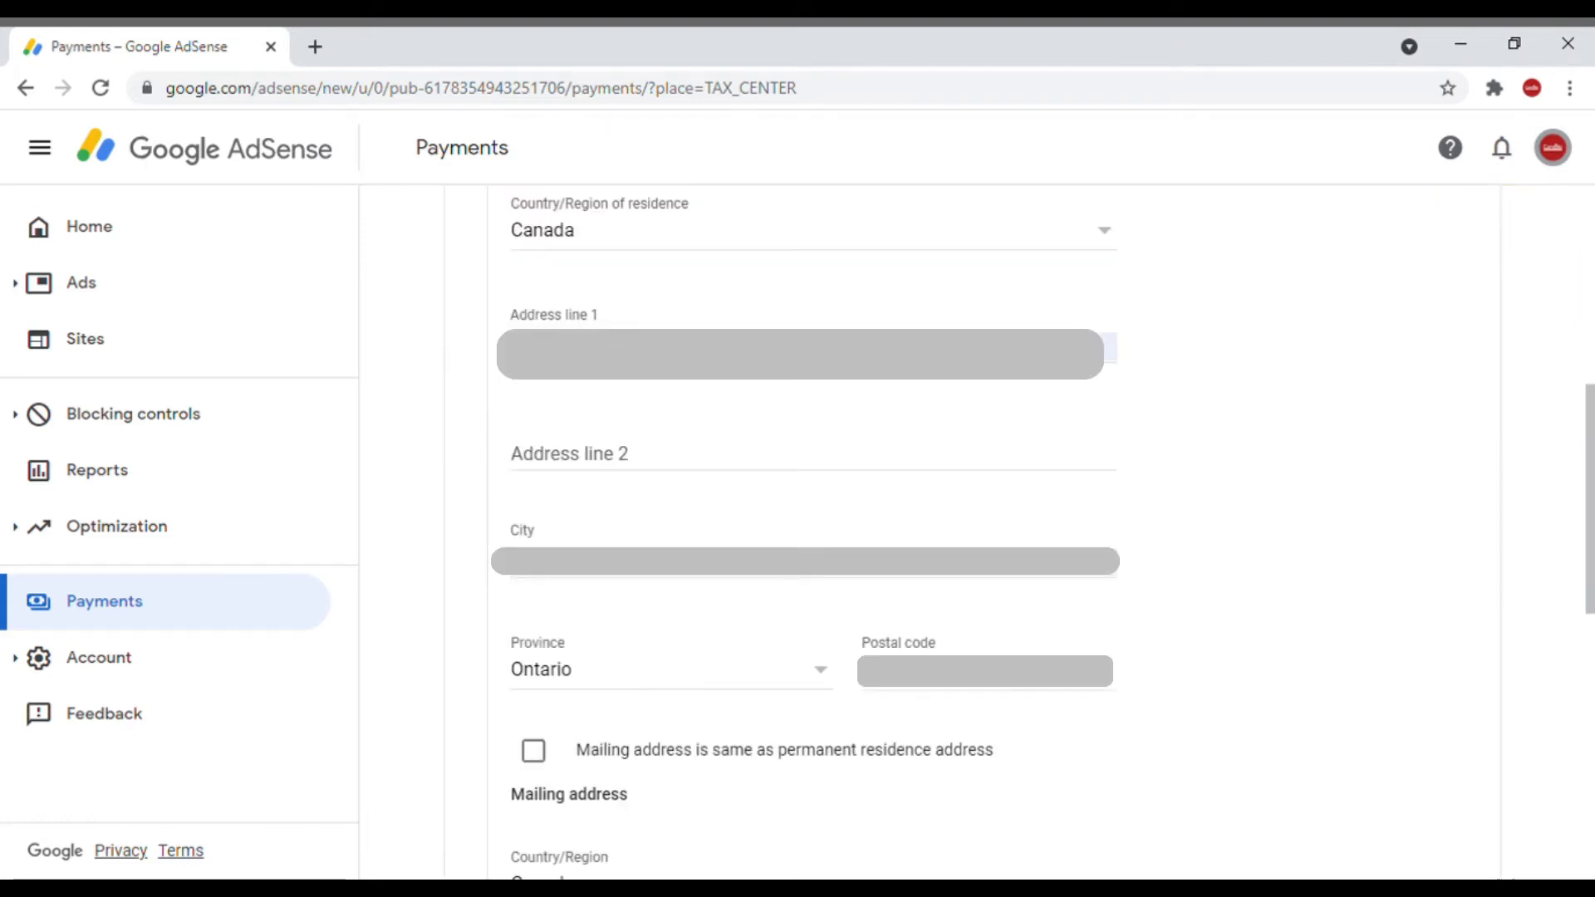
{"action": "left_click", "coordinate": [548, 763]}
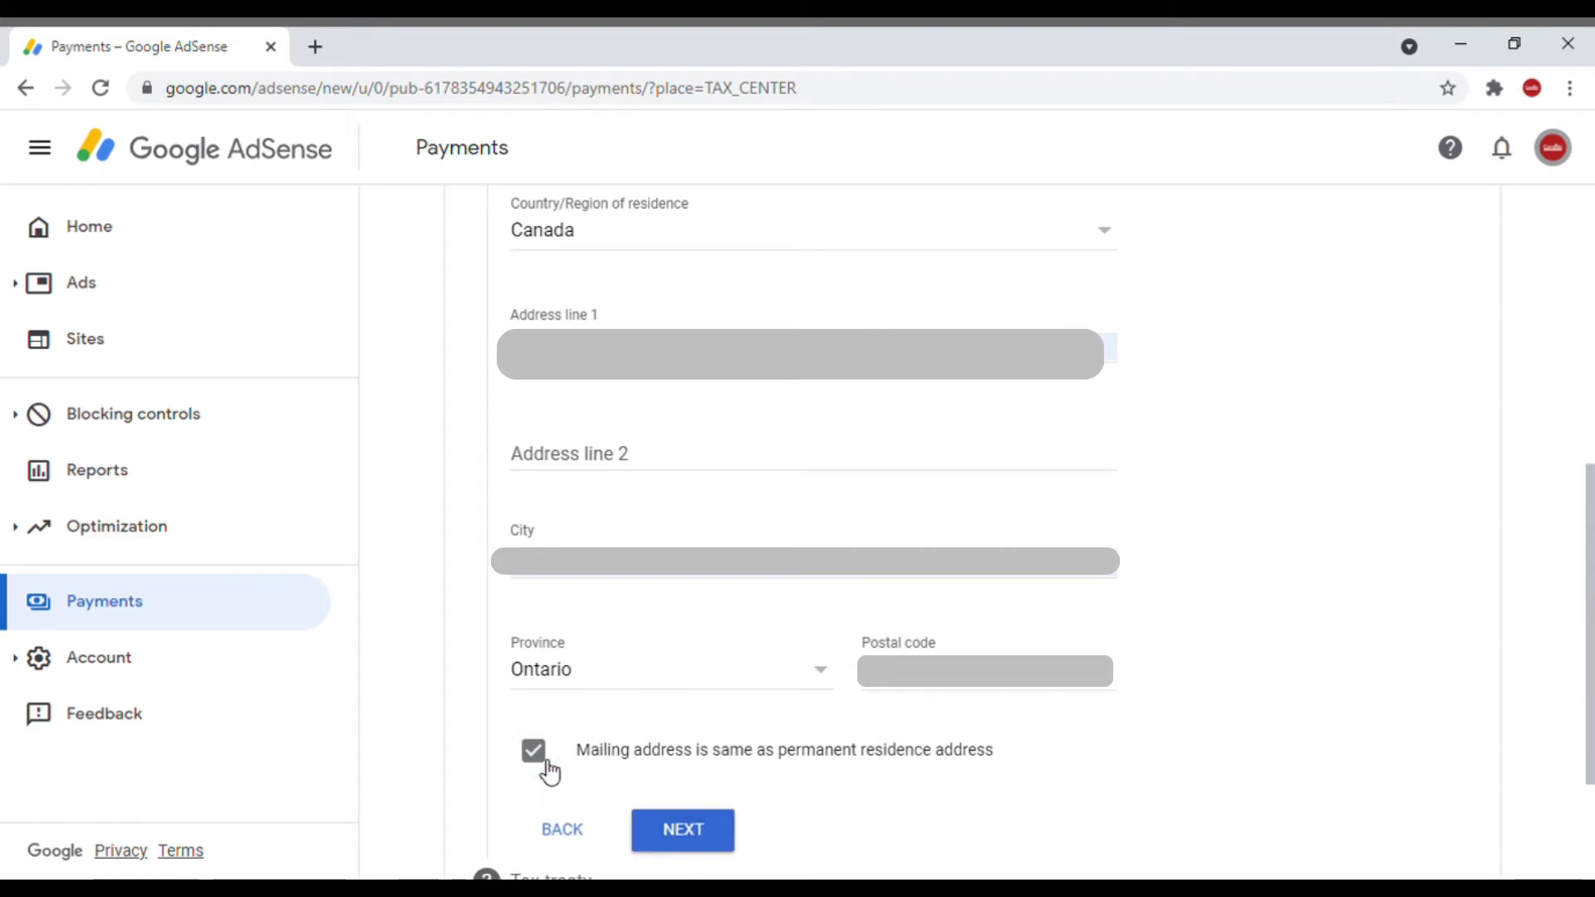
{"action": "left_click", "coordinate": [696, 837]}
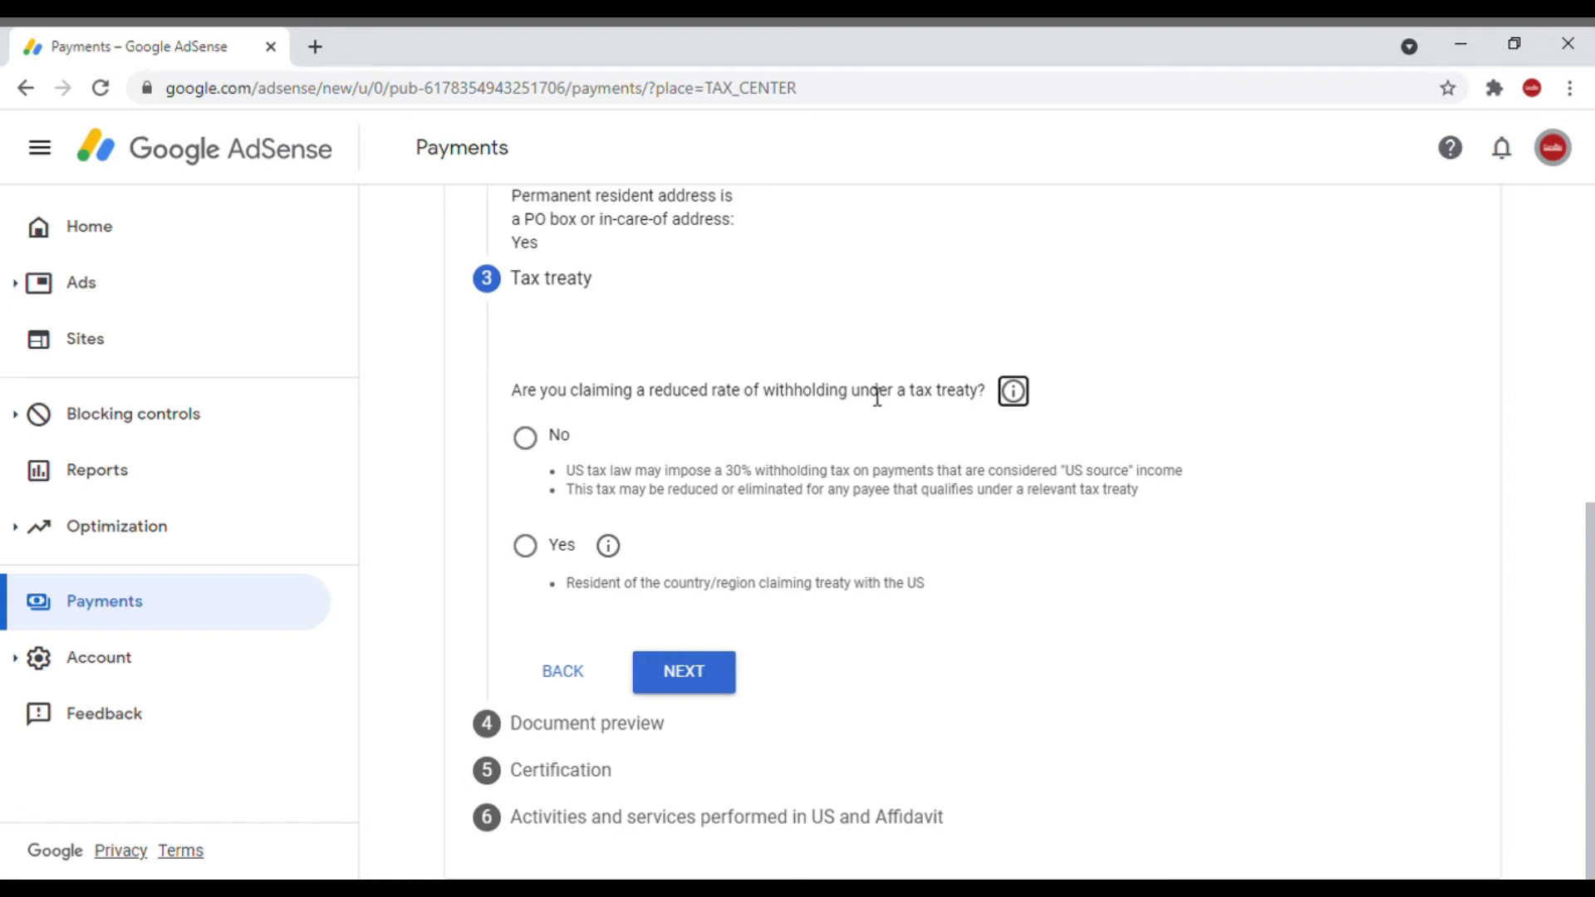
Step: Claim a reduced withholding rate under a tax treaty, confirming residency and selecting Canada as the treaty country
{"action": "left_click", "coordinate": [530, 550]}
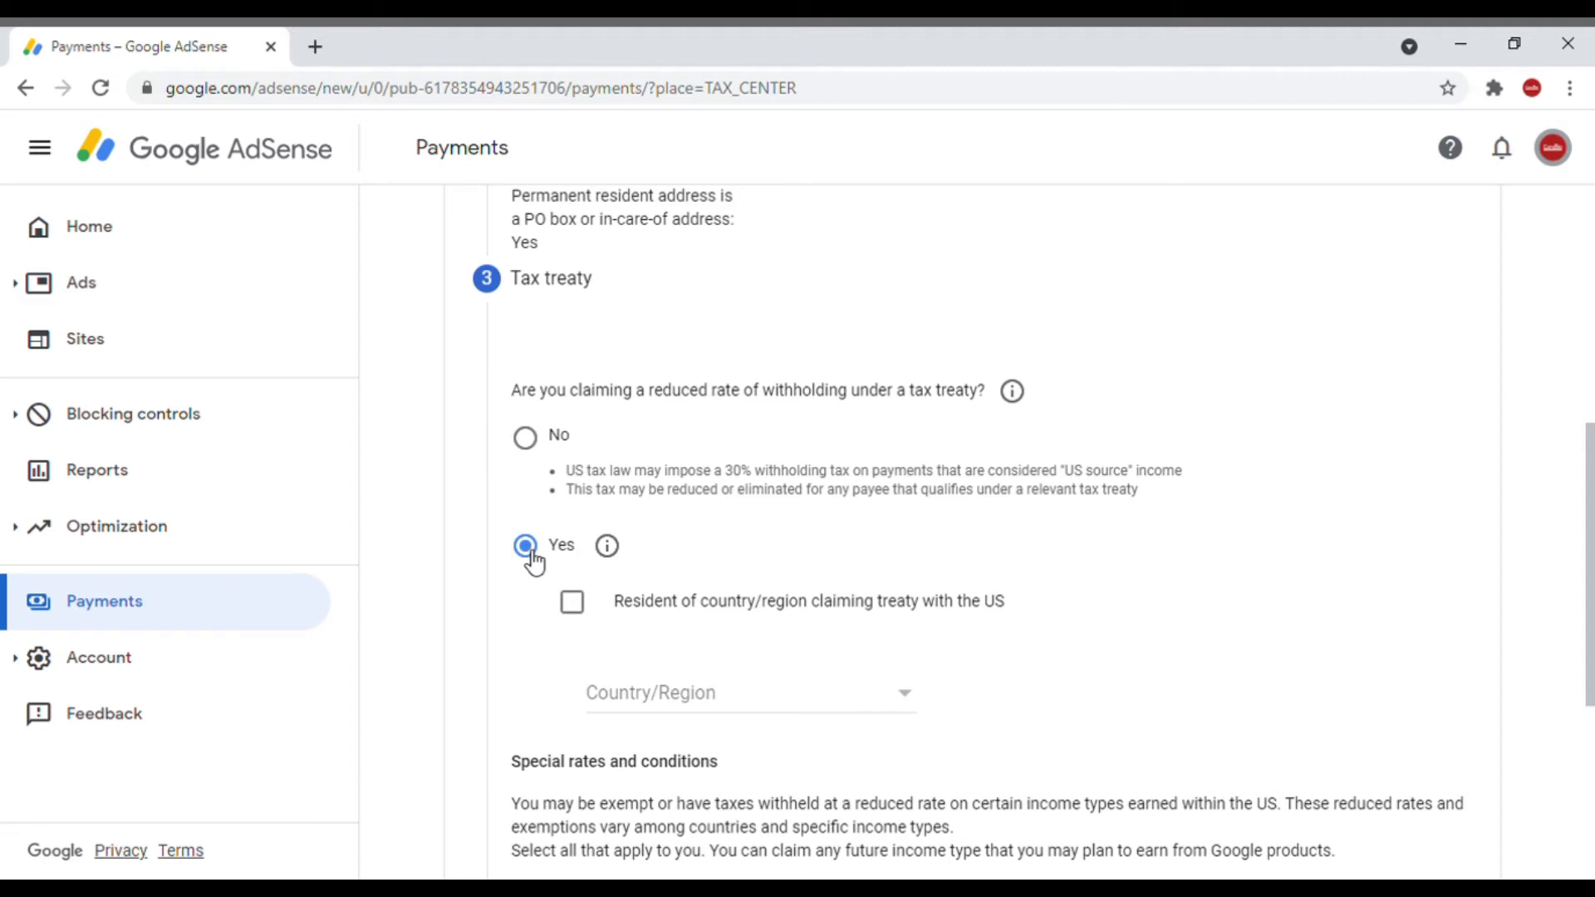
{"action": "left_click", "coordinate": [575, 607]}
{"action": "left_click", "coordinate": [897, 702]}
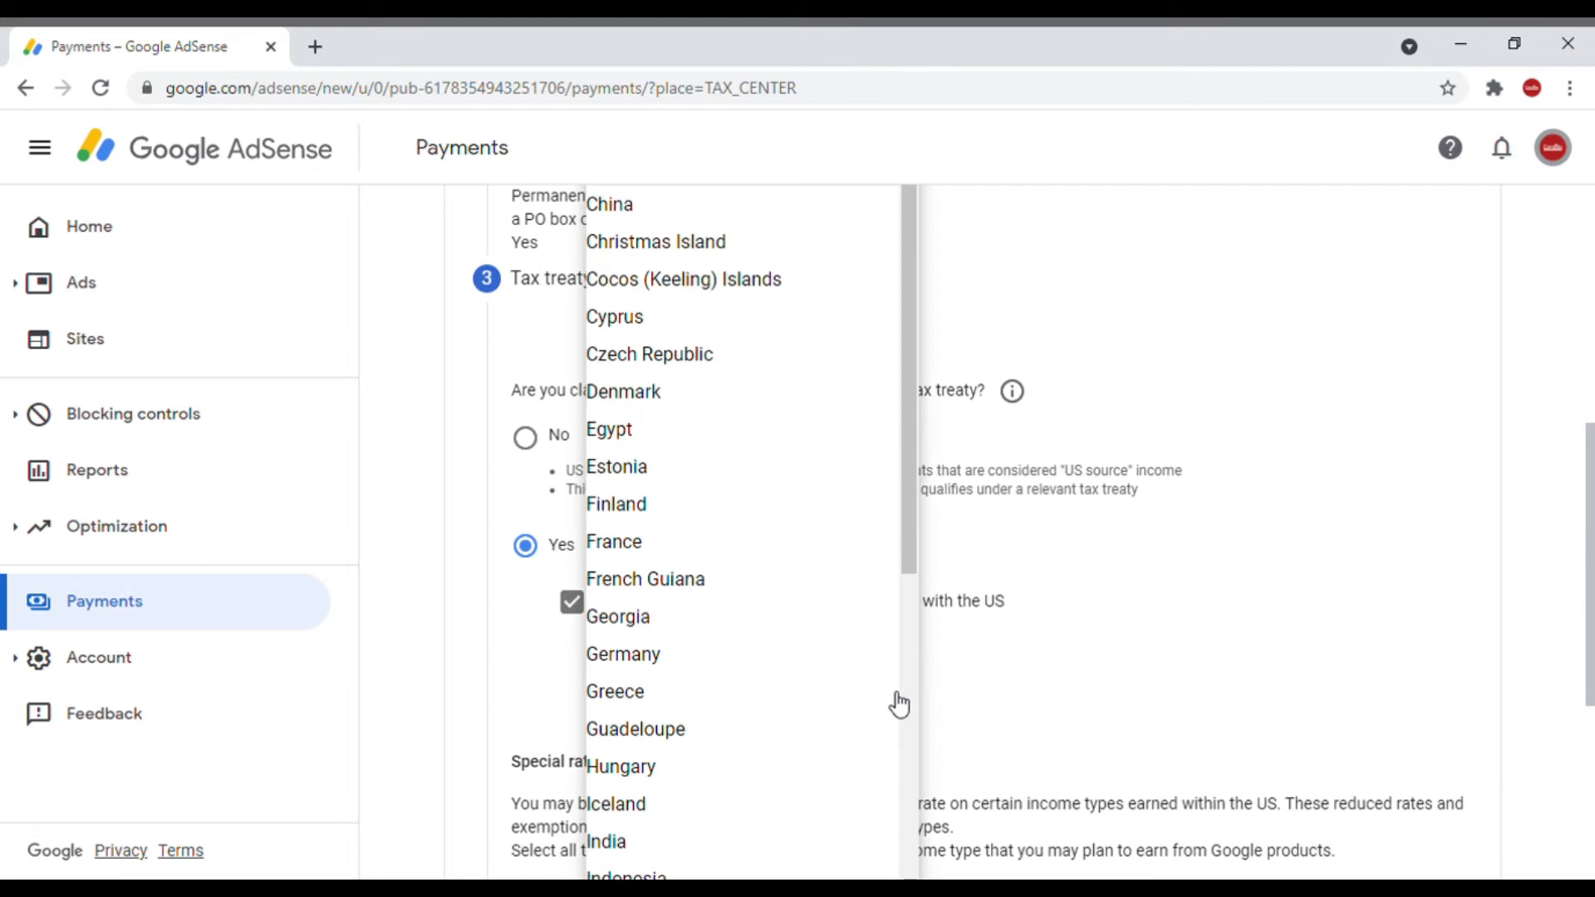
{"action": "left_click", "coordinate": [939, 520]}
Step: Claim the Services treaty rate with Article 7 and paragraph 1, 0% (Reduced treaty rate), and confirm the treaty terms
{"action": "mouse_move", "coordinate": [1591, 634]}
{"action": "left_mouse_down"}
{"action": "mouse_move", "coordinate": [1593, 673]}
{"action": "mouse_move", "coordinate": [1590, 634]}
{"action": "left_mouse_up"}
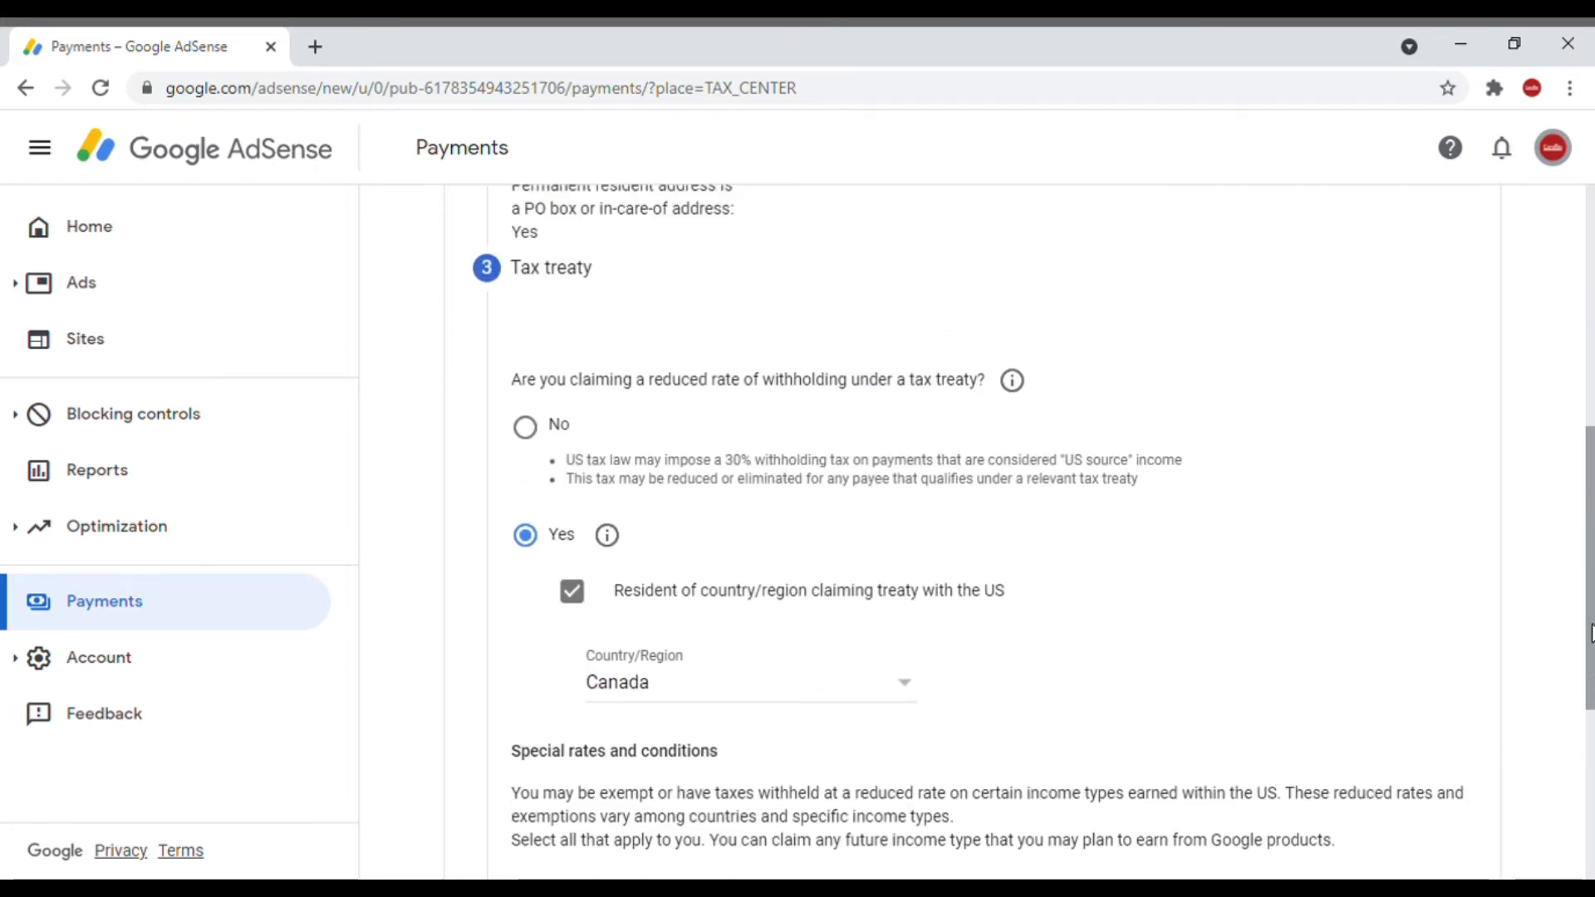
{"action": "scroll", "coordinate": [1590, 634], "scroll_direction": "down", "scroll_amount": 1}
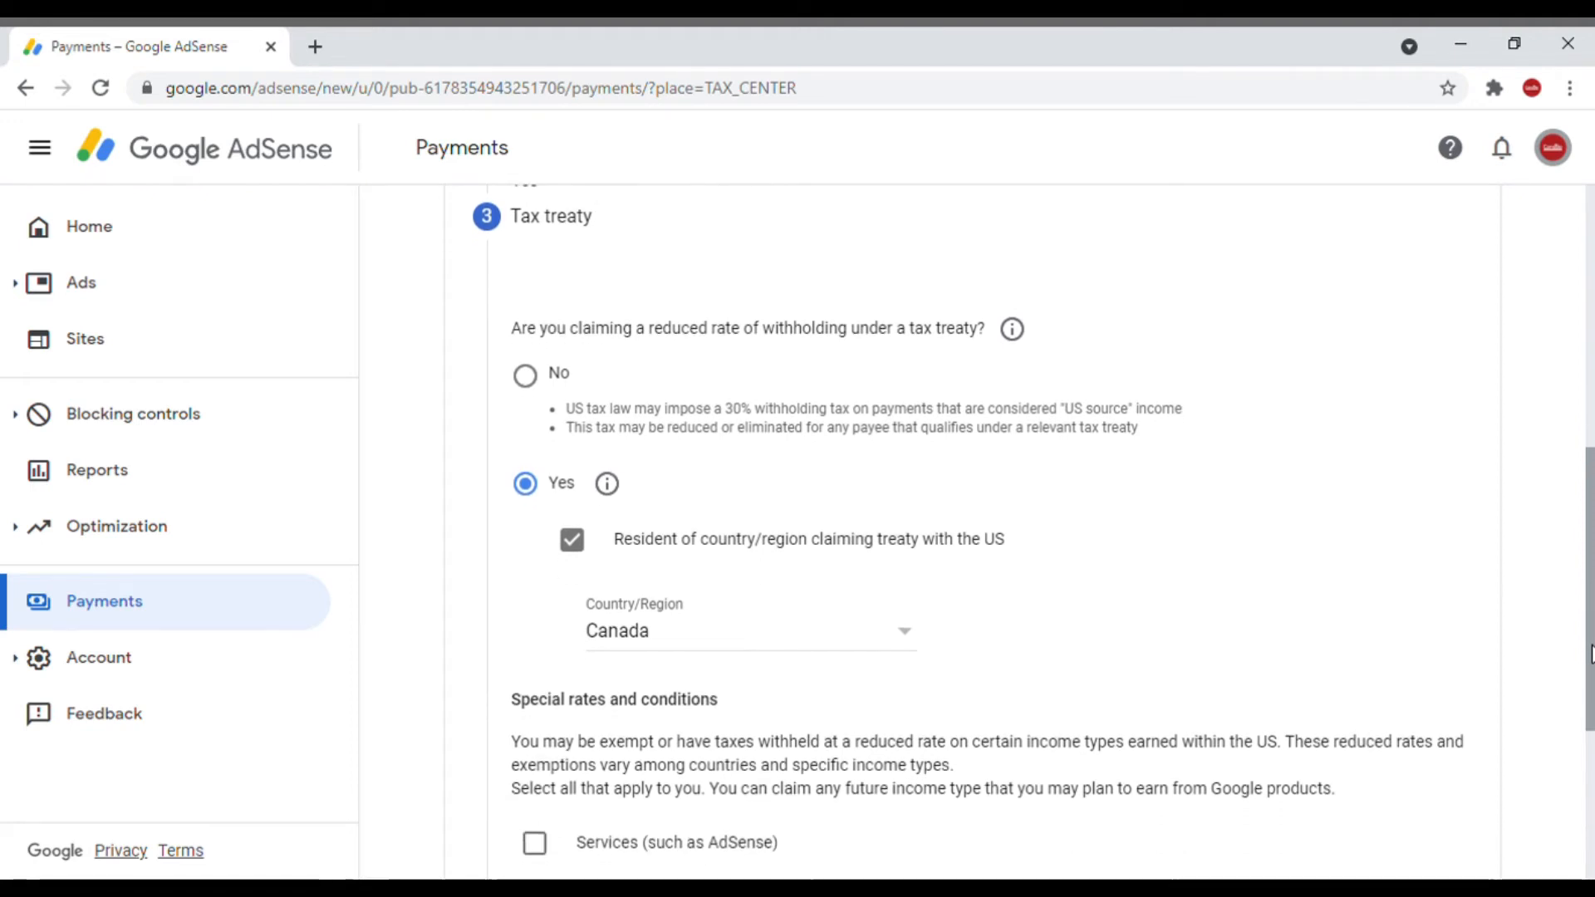
{"action": "left_click_drag", "start_coordinate": [1590, 614], "coordinate": [1590, 769]}
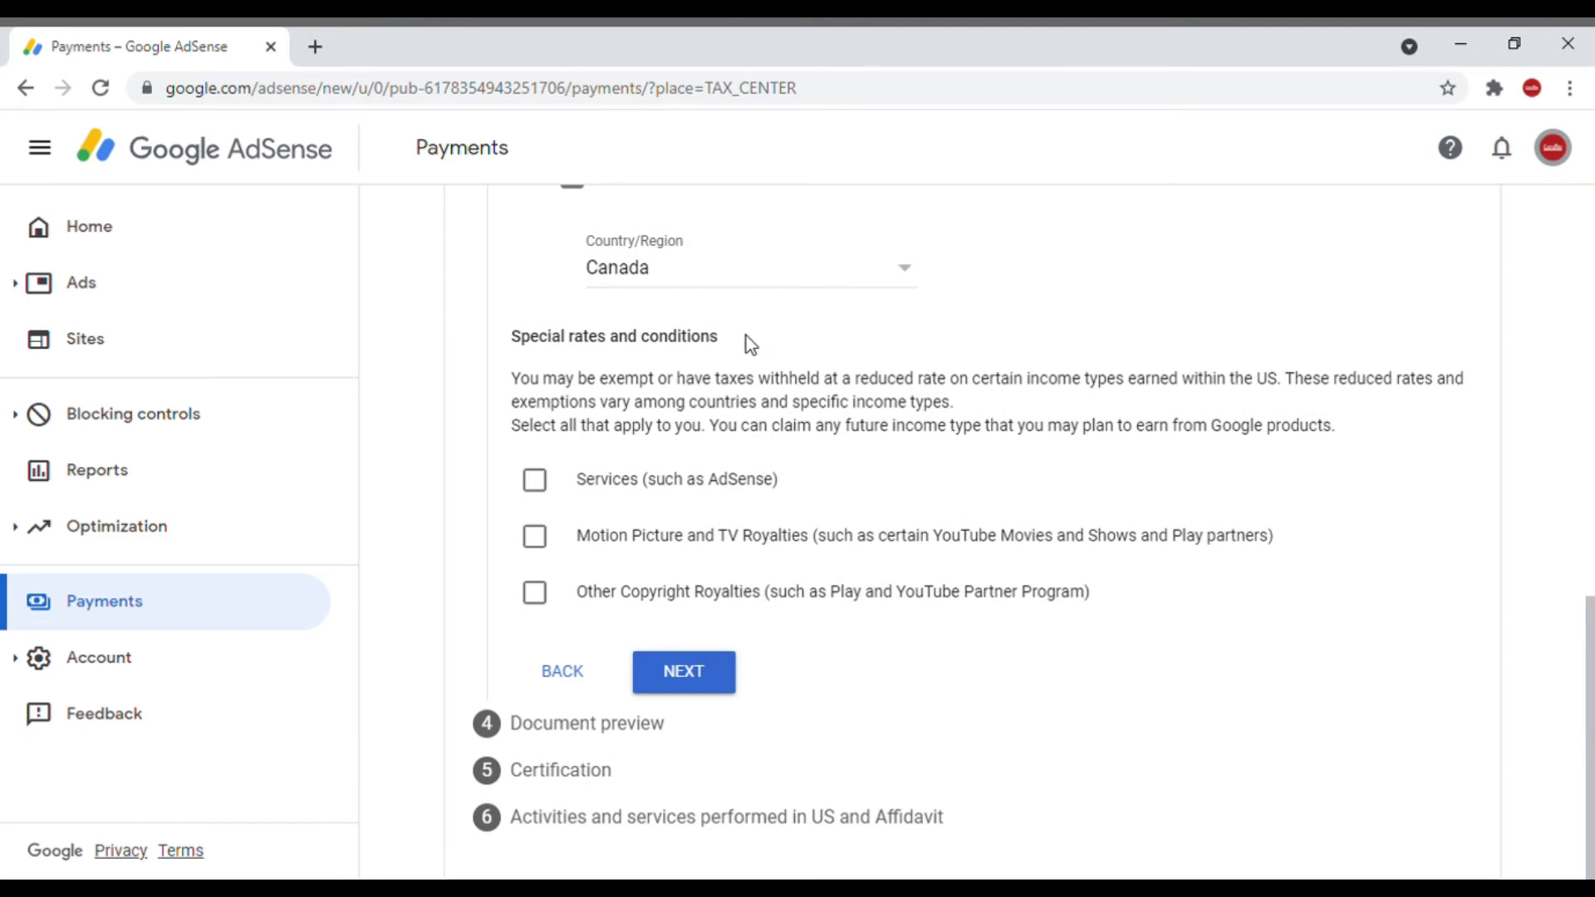
{"action": "left_click", "coordinate": [535, 482]}
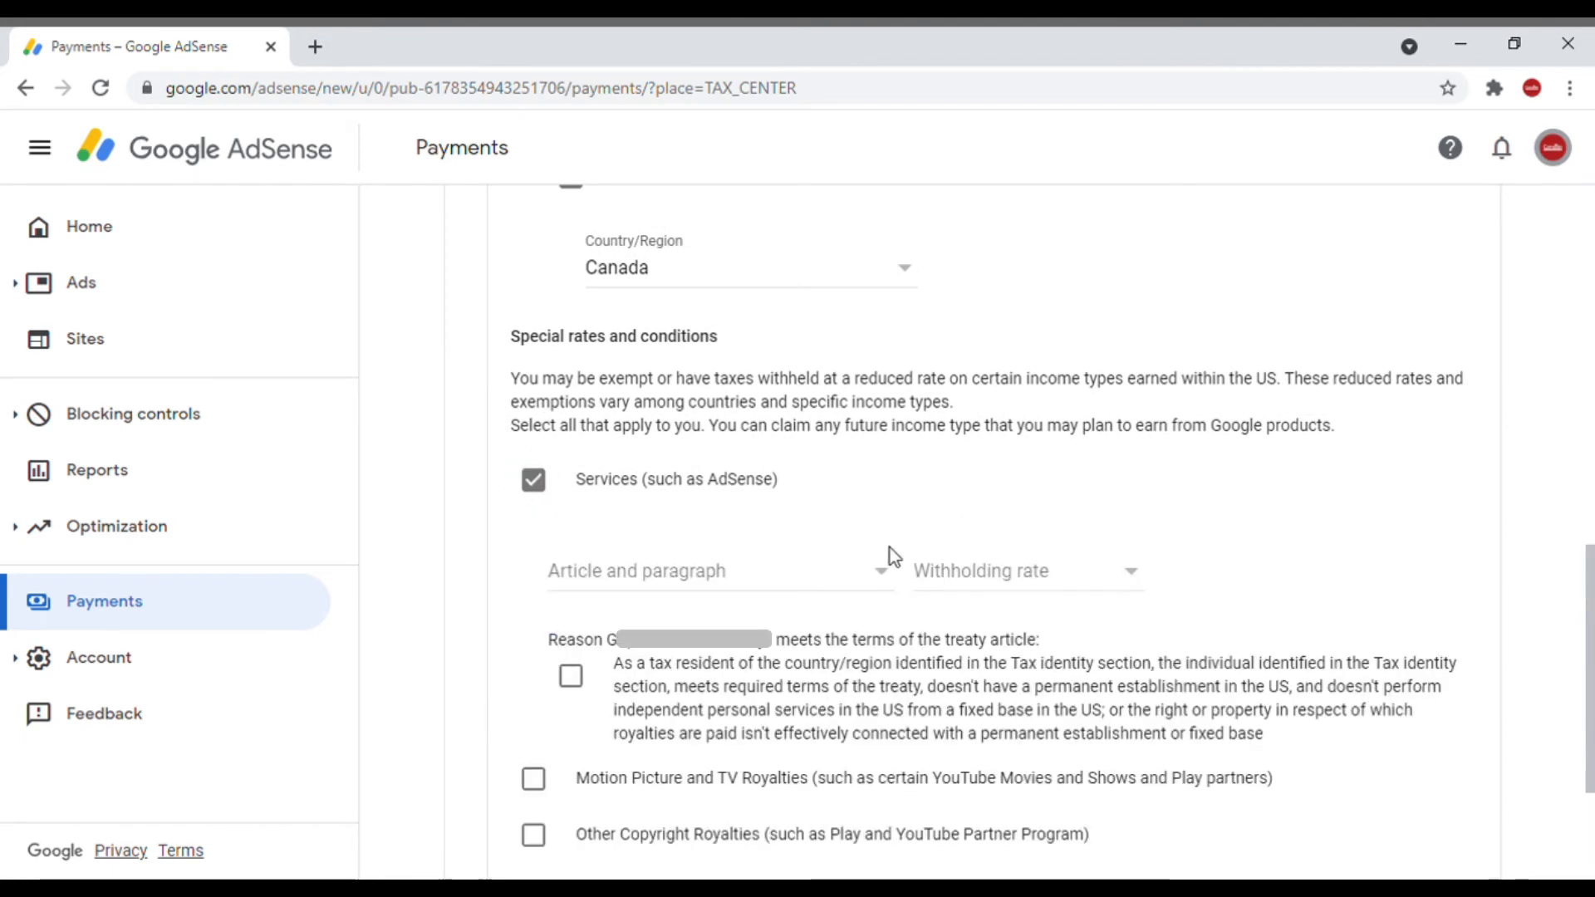
{"action": "left_click", "coordinate": [883, 571]}
{"action": "left_click", "coordinate": [830, 606]}
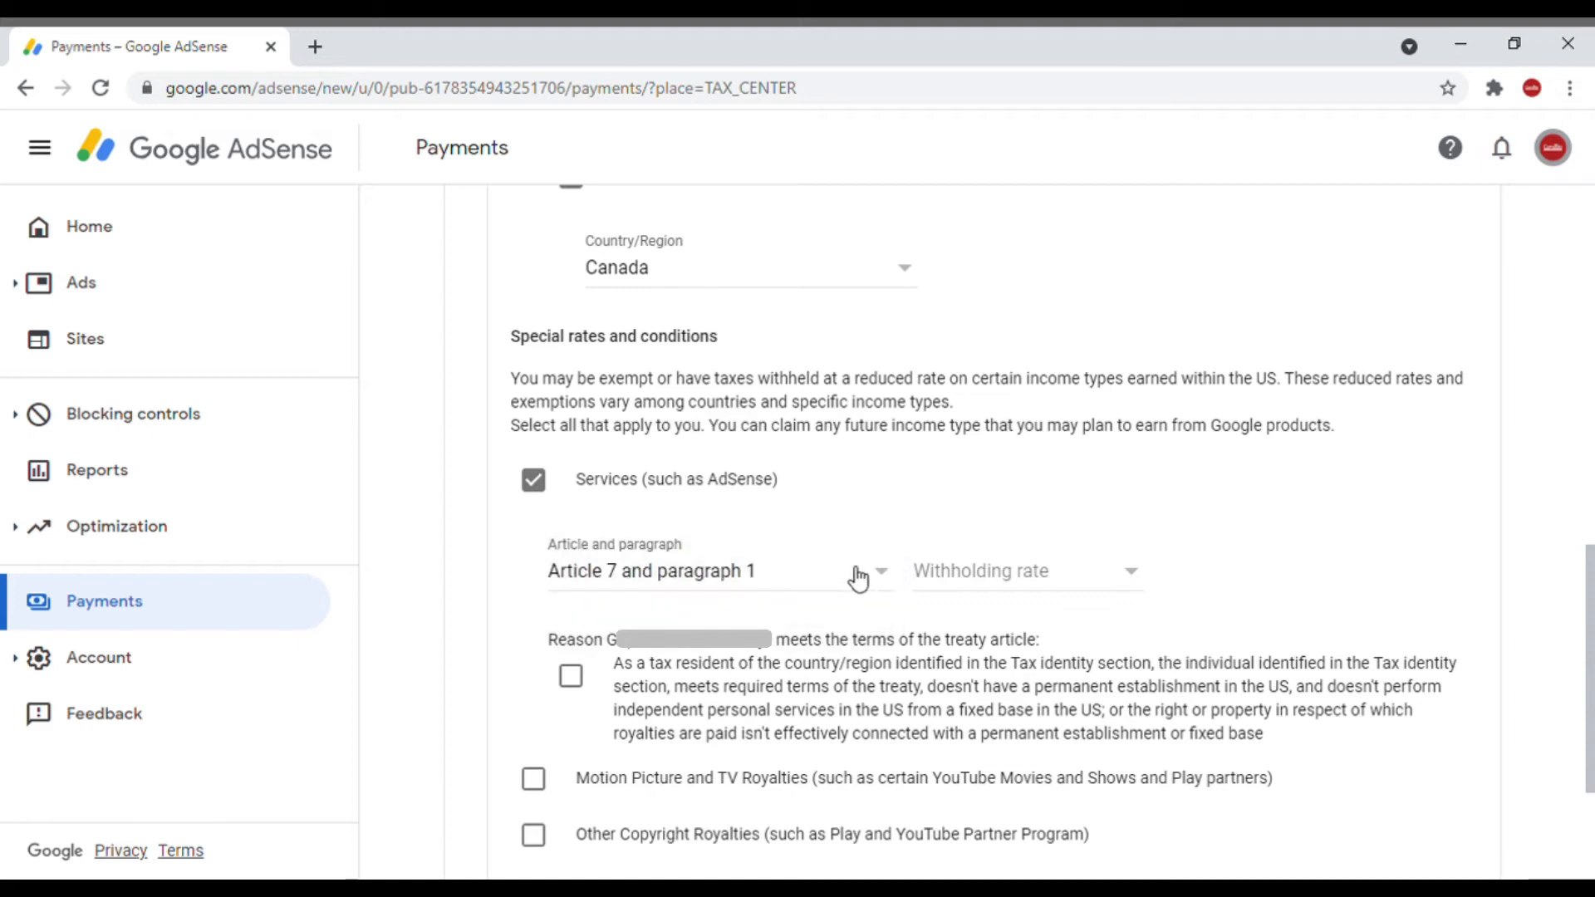
{"action": "left_click", "coordinate": [1142, 573]}
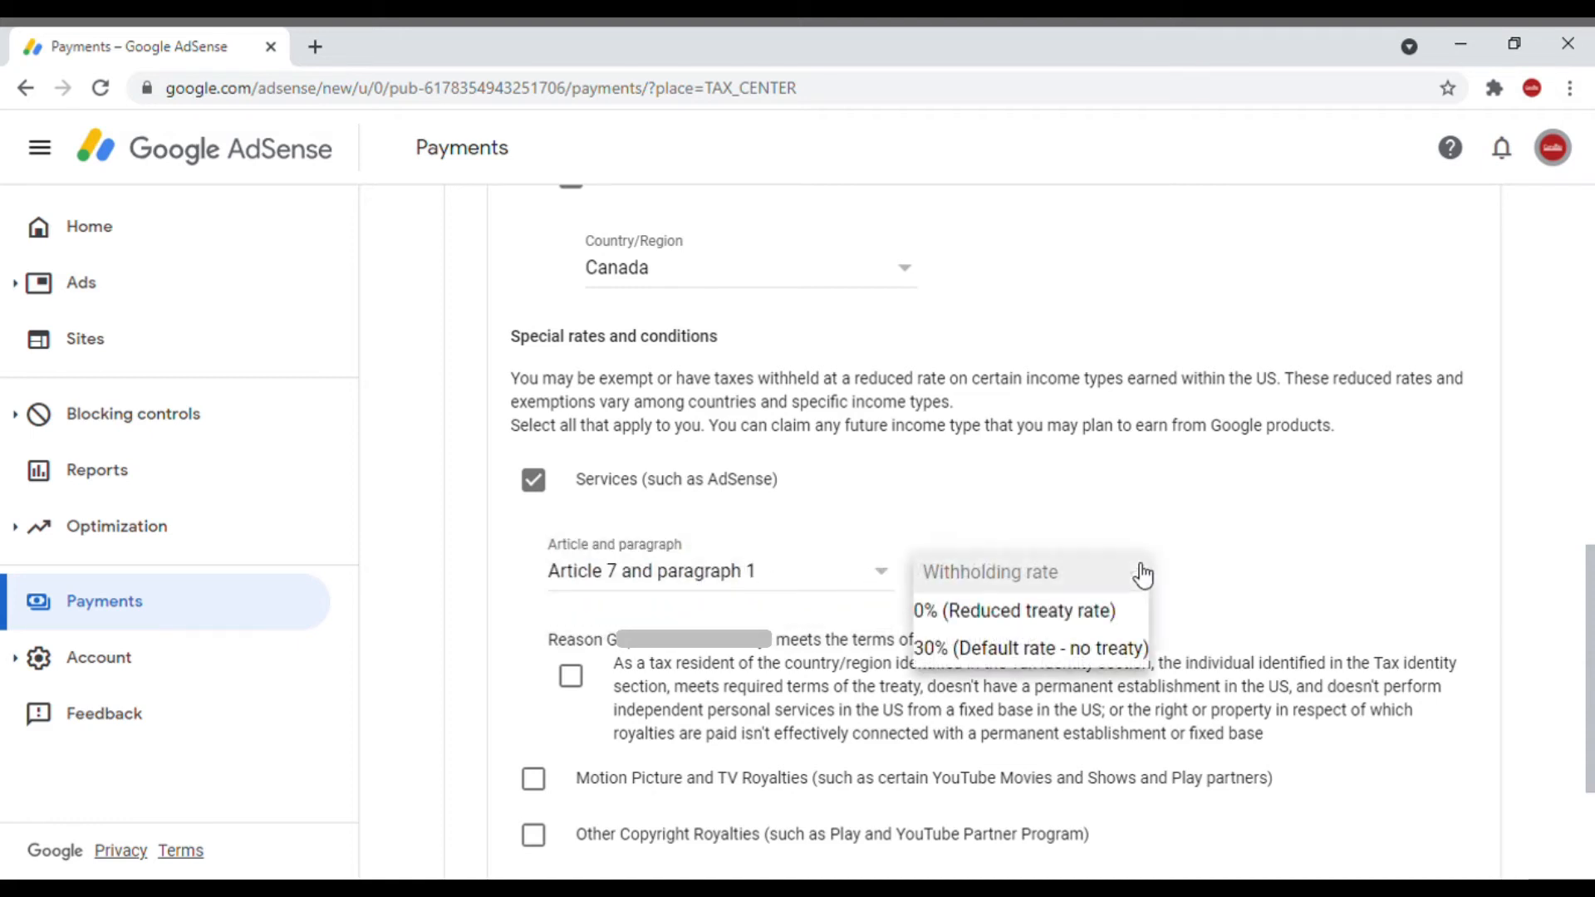
{"action": "left_click", "coordinate": [1049, 612]}
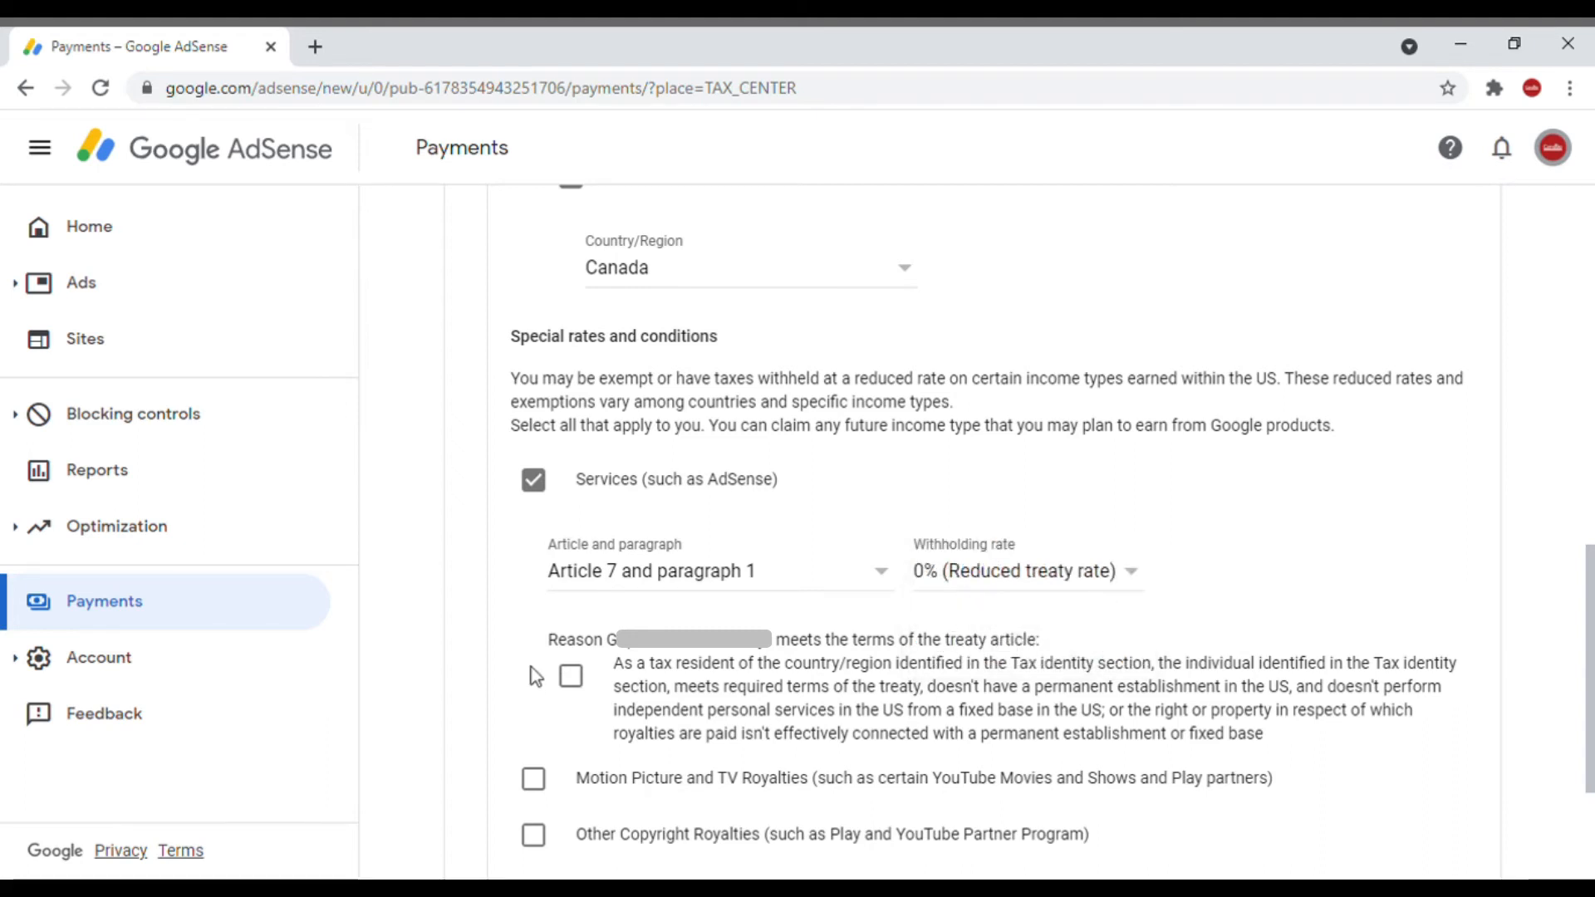
{"action": "left_click", "coordinate": [573, 679]}
Step: Claim Motion Picture and TV Royalties under Article 12 and paragraph 2 at 10% (Reduced treaty rate), confirming the treaty terms
{"action": "left_click", "coordinate": [534, 781]}
{"action": "left_click_drag", "start_coordinate": [1591, 563], "coordinate": [1592, 716]}
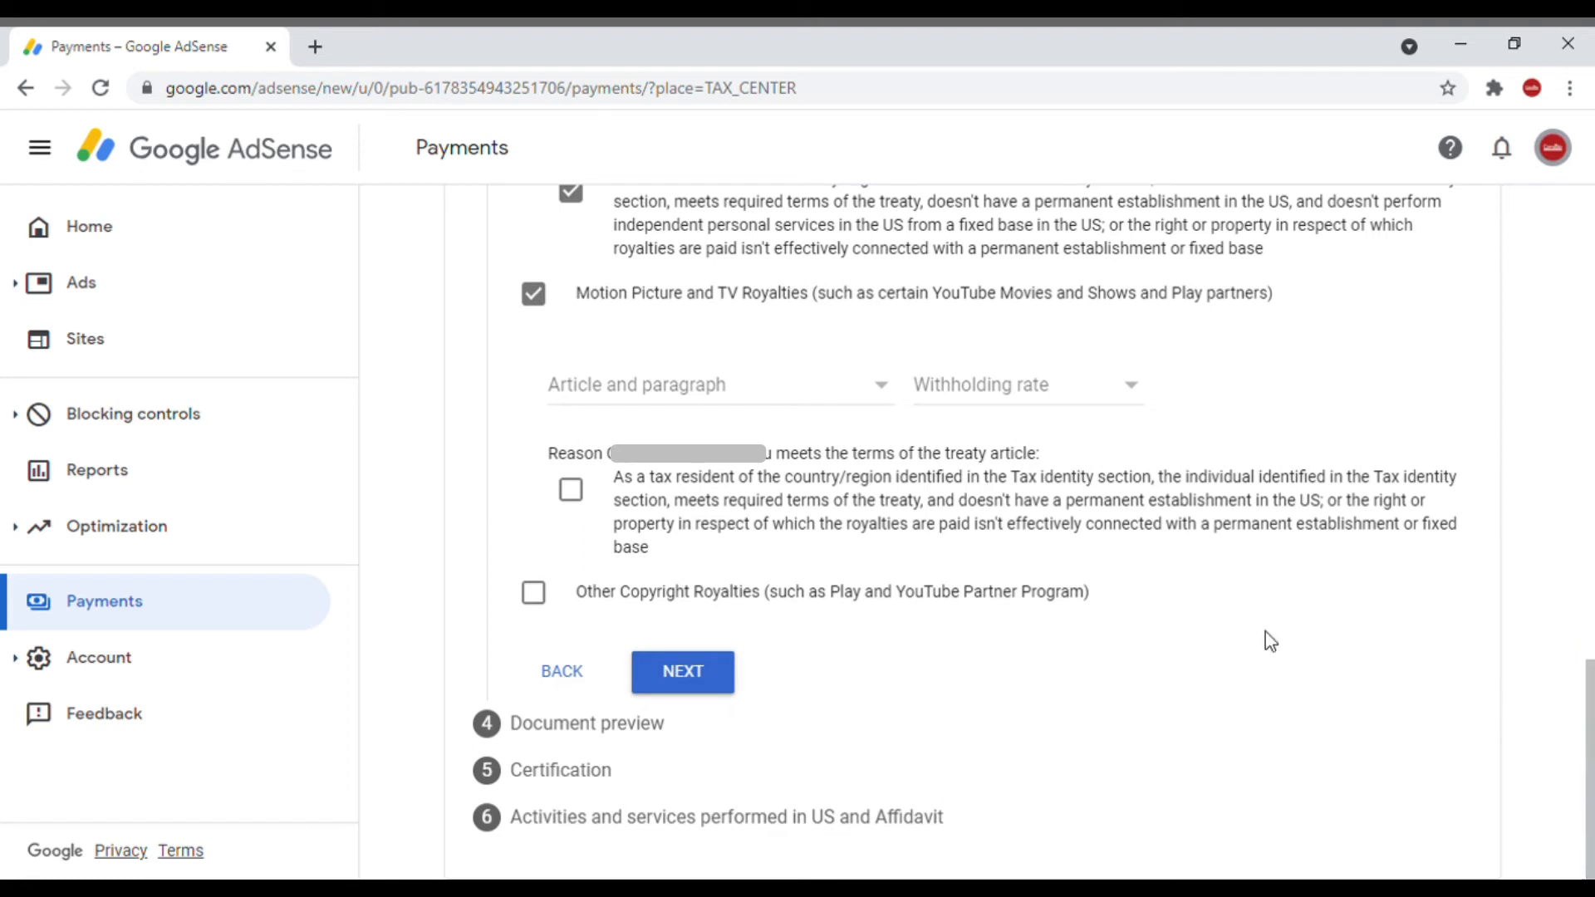
{"action": "left_click", "coordinate": [887, 385]}
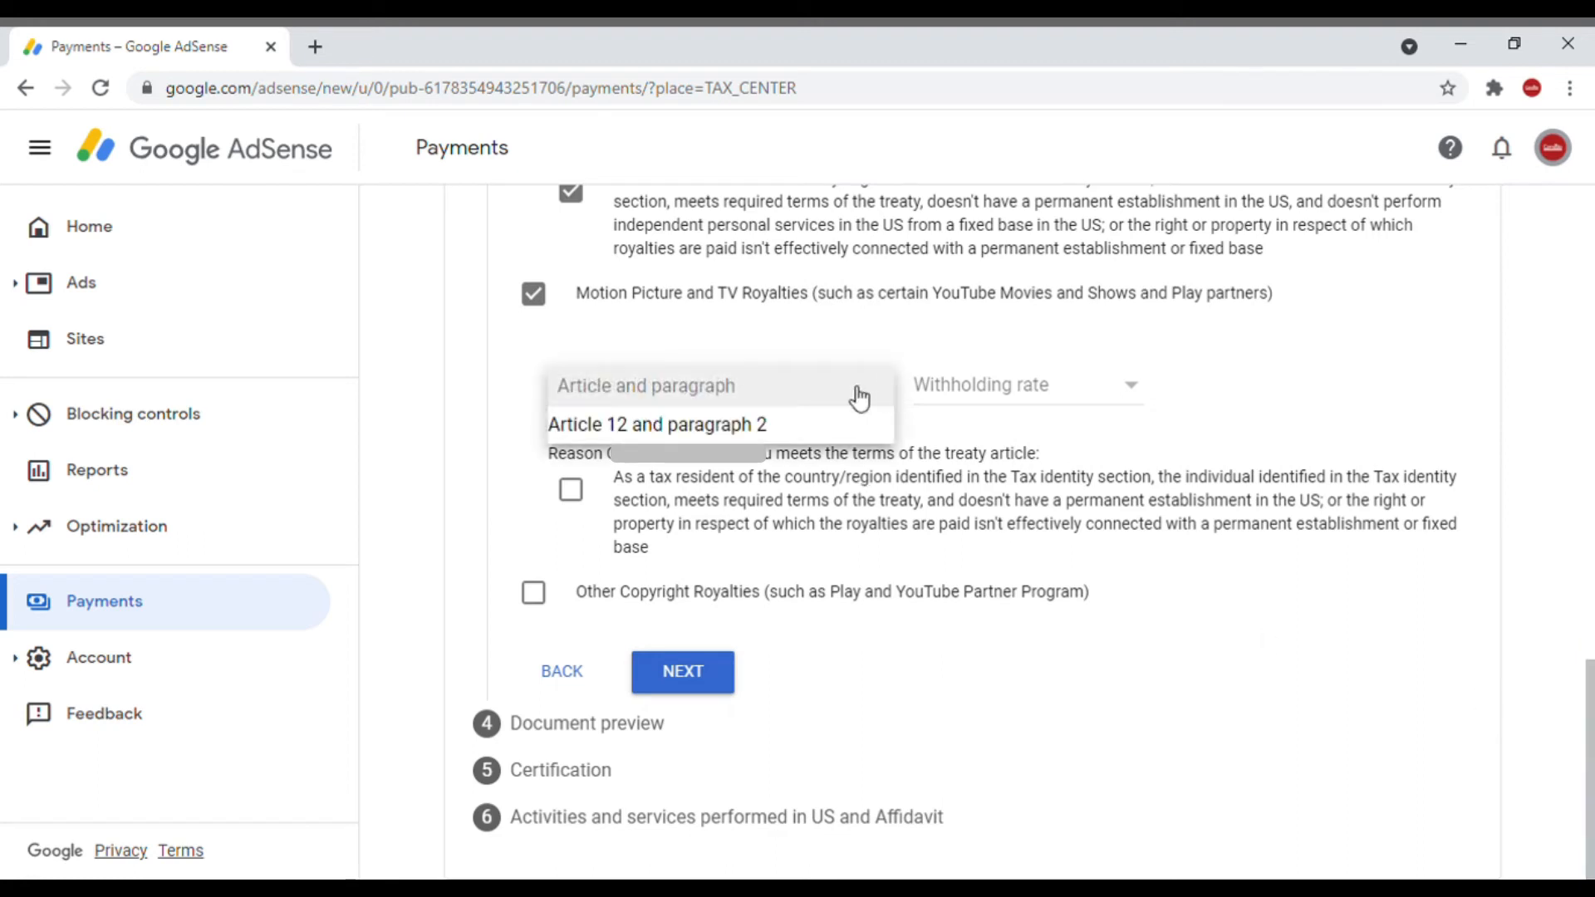
{"action": "left_click", "coordinate": [785, 436]}
{"action": "left_click", "coordinate": [1060, 390]}
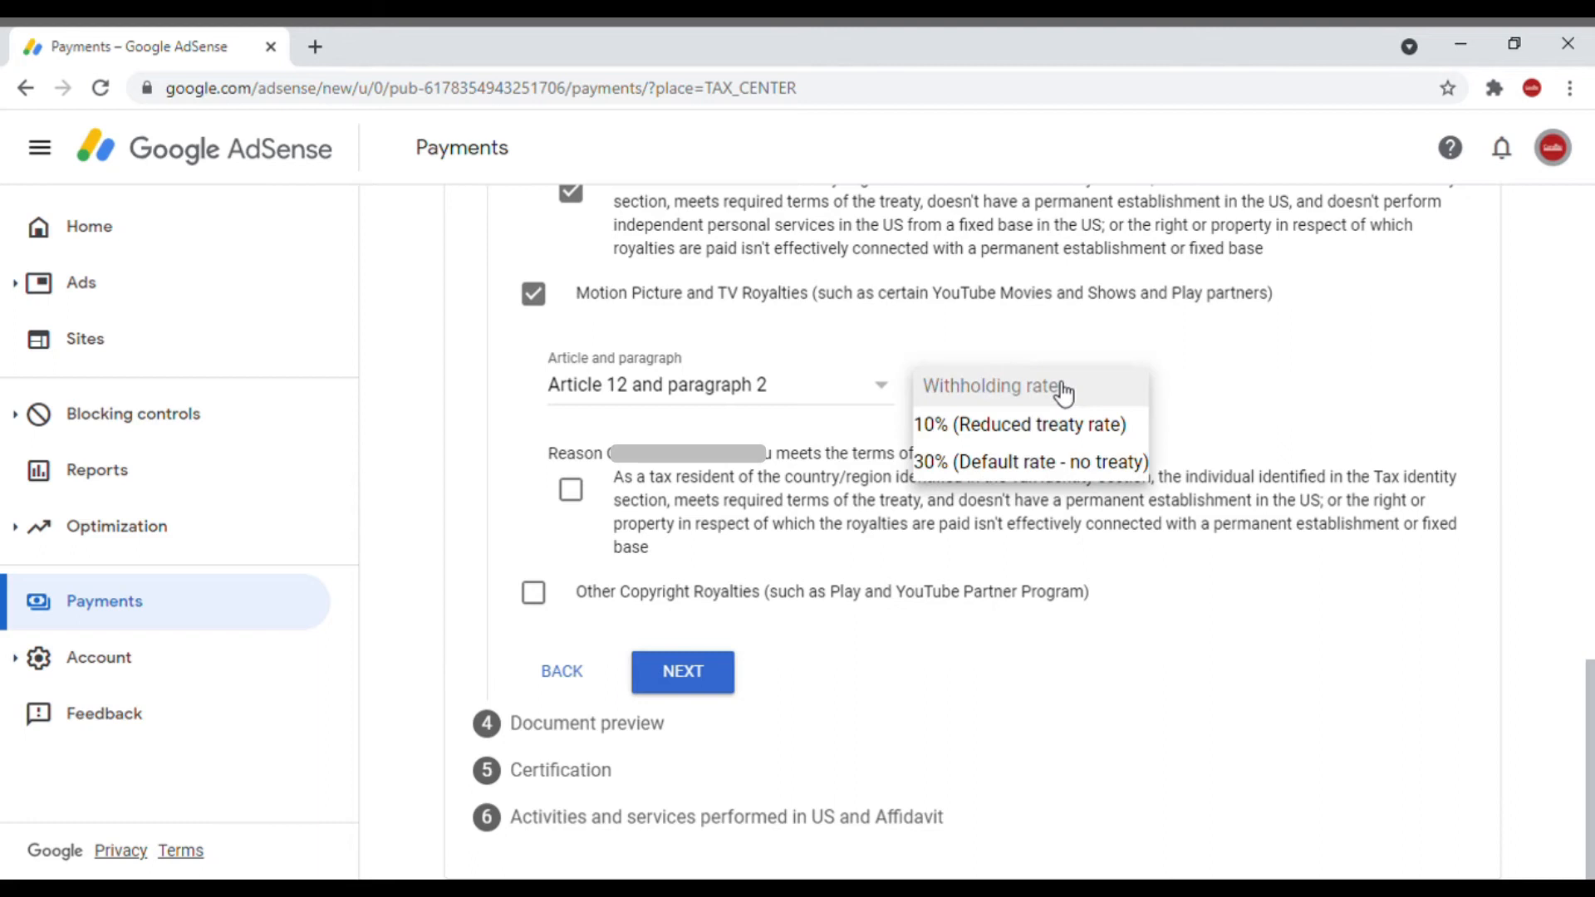
{"action": "left_click", "coordinate": [1053, 433]}
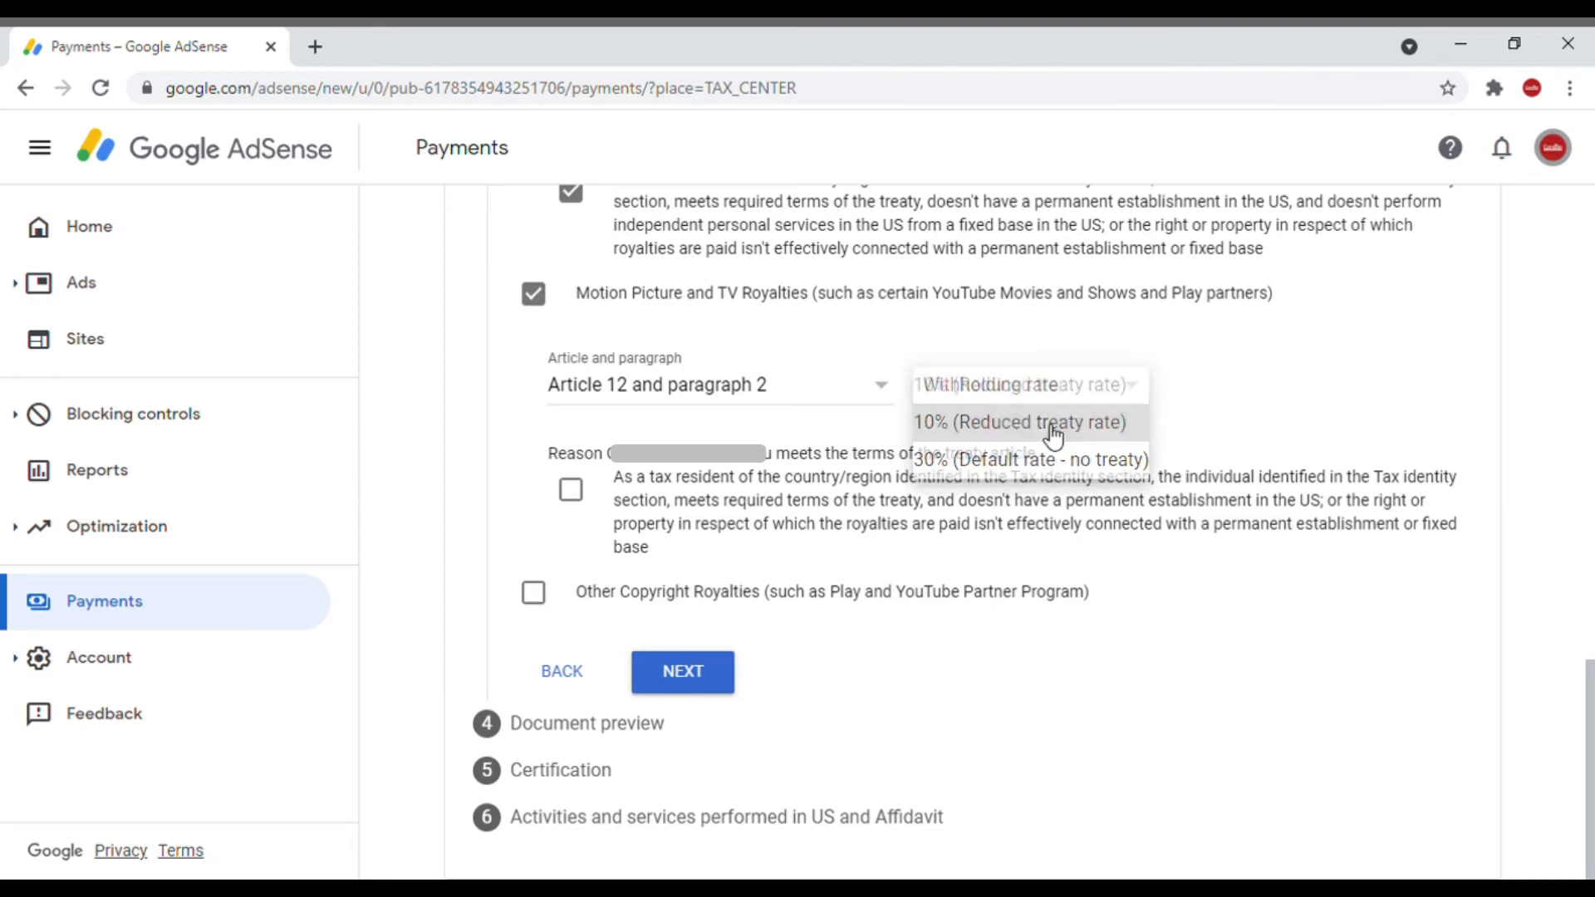
{"action": "left_click", "coordinate": [573, 496]}
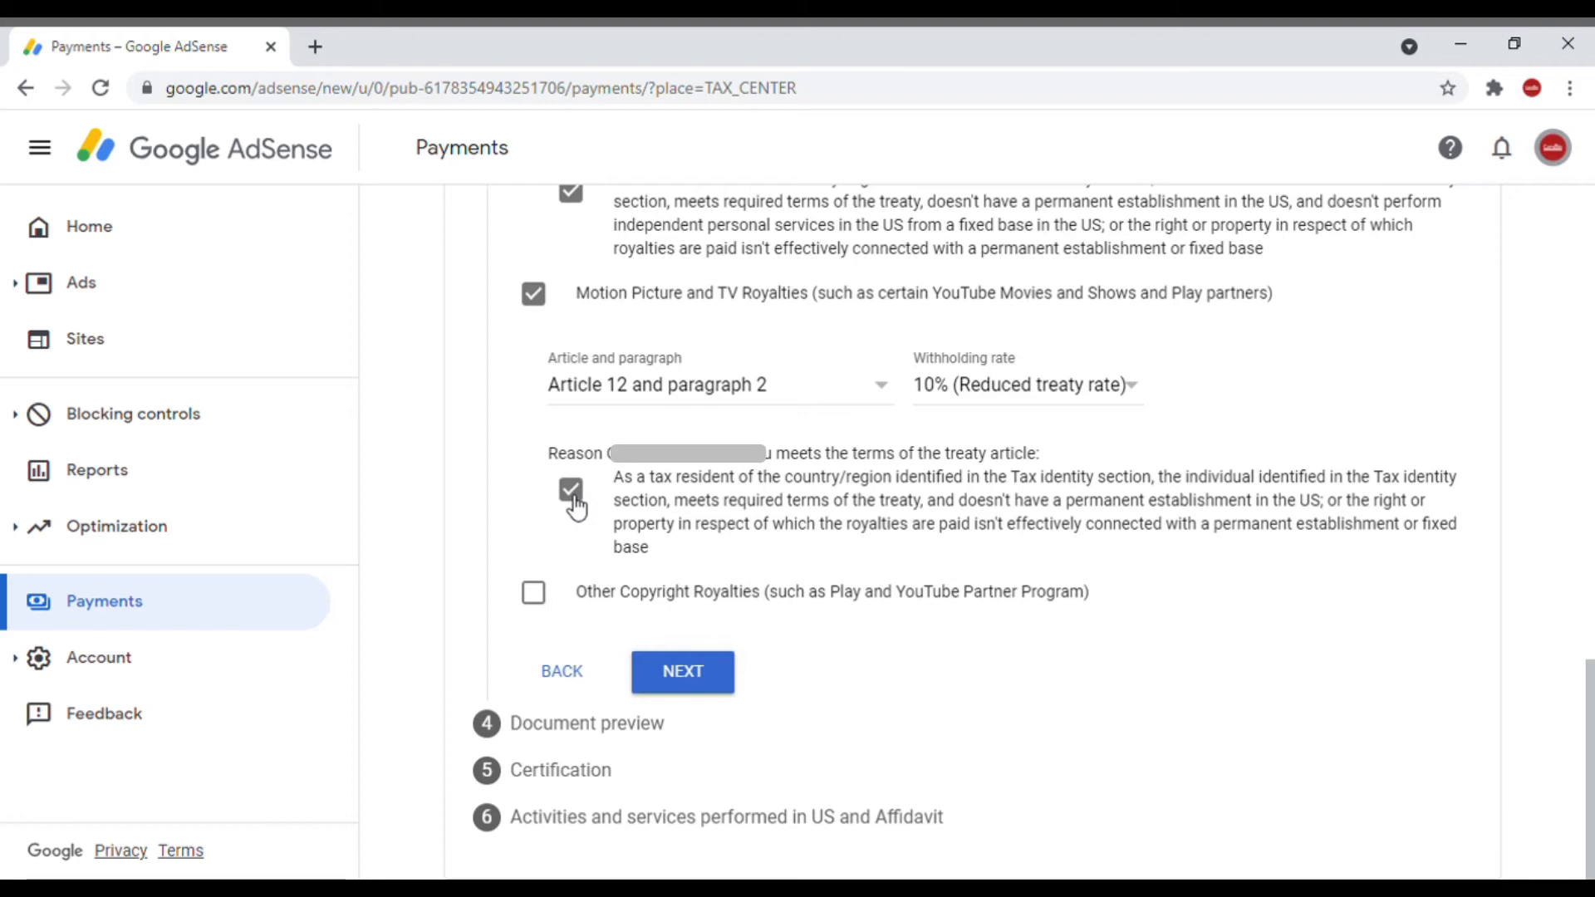
Step: Claim Other Copyright Royalties under Article 12 and paragraph 3 at 0% (Reduced treaty rate), confirm the treaty terms, and submit the treaty section
{"action": "left_click", "coordinate": [534, 594]}
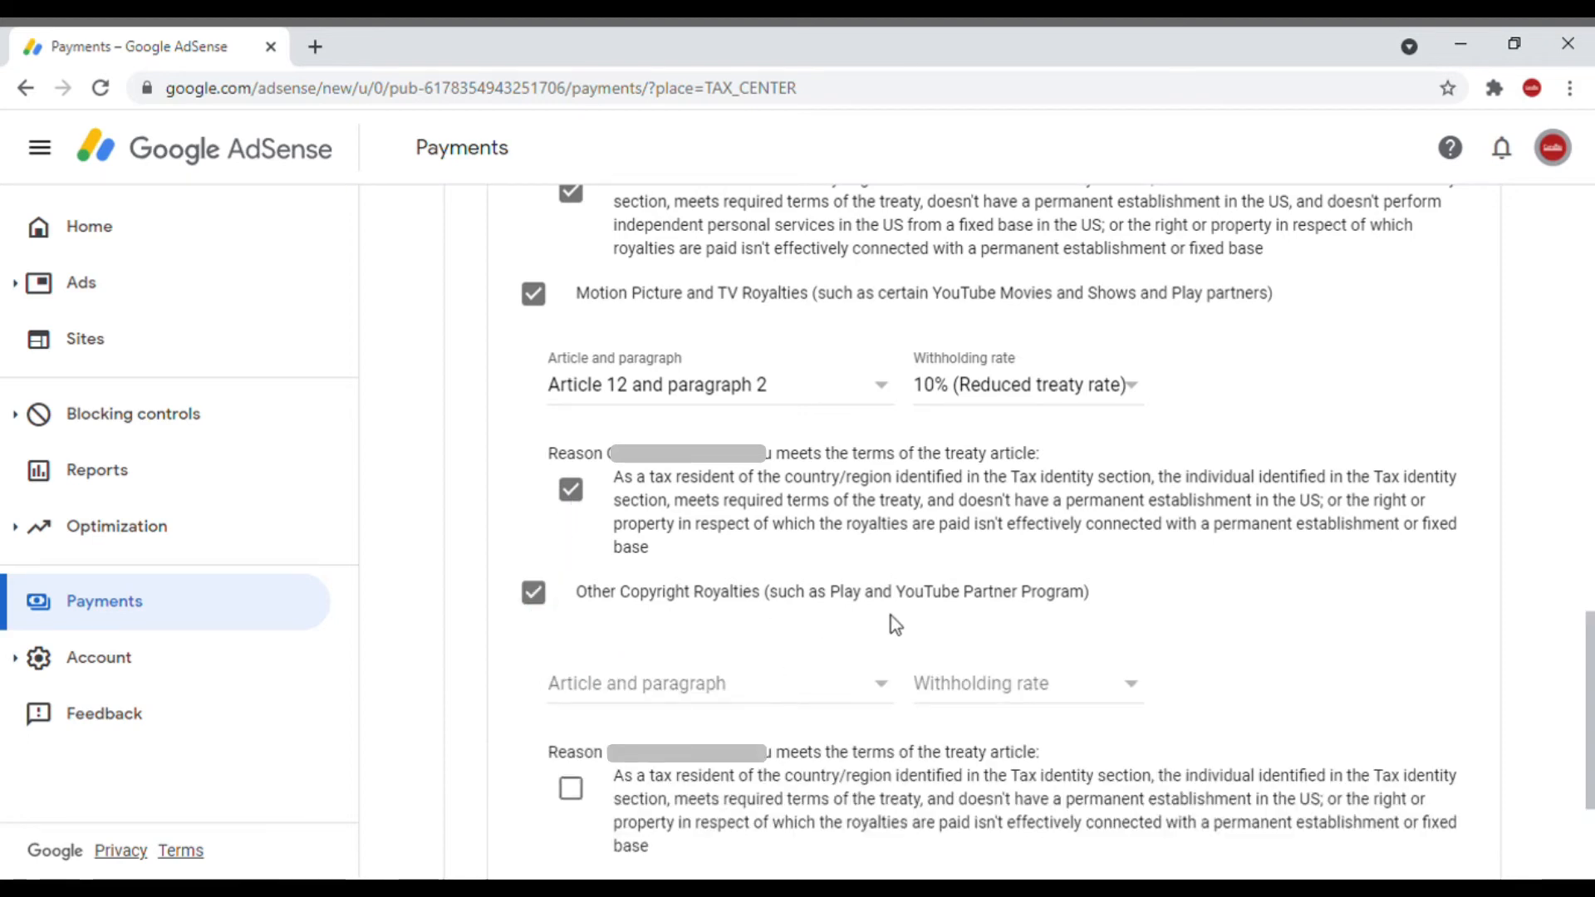
{"action": "left_click", "coordinate": [880, 685]}
{"action": "left_click", "coordinate": [754, 723]}
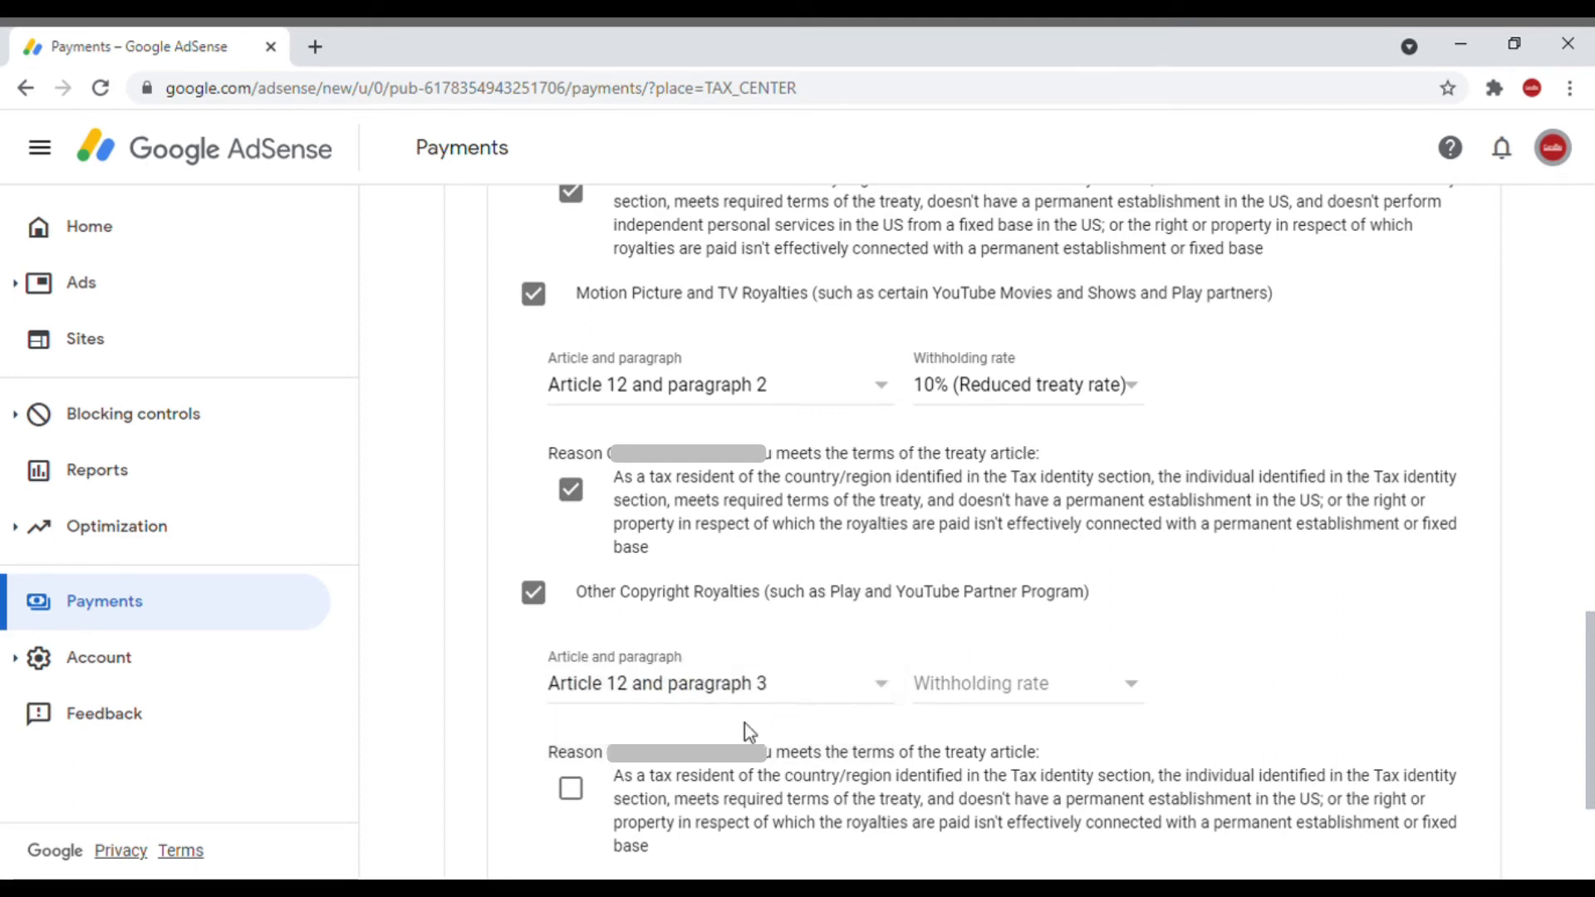
{"action": "left_click", "coordinate": [1109, 689]}
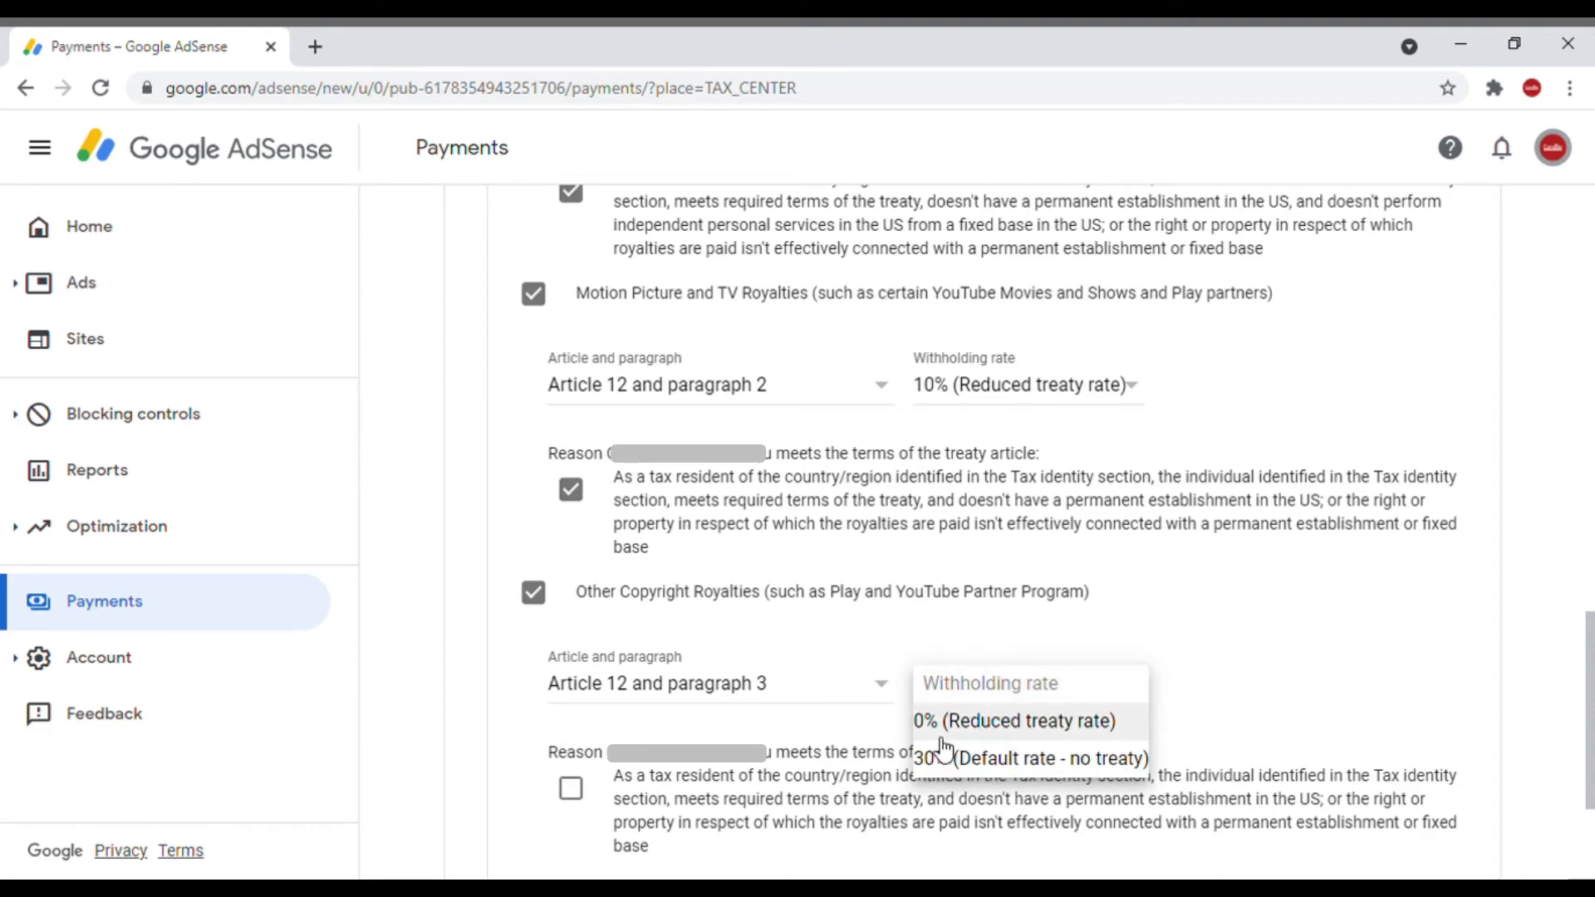
{"action": "left_click", "coordinate": [1032, 721]}
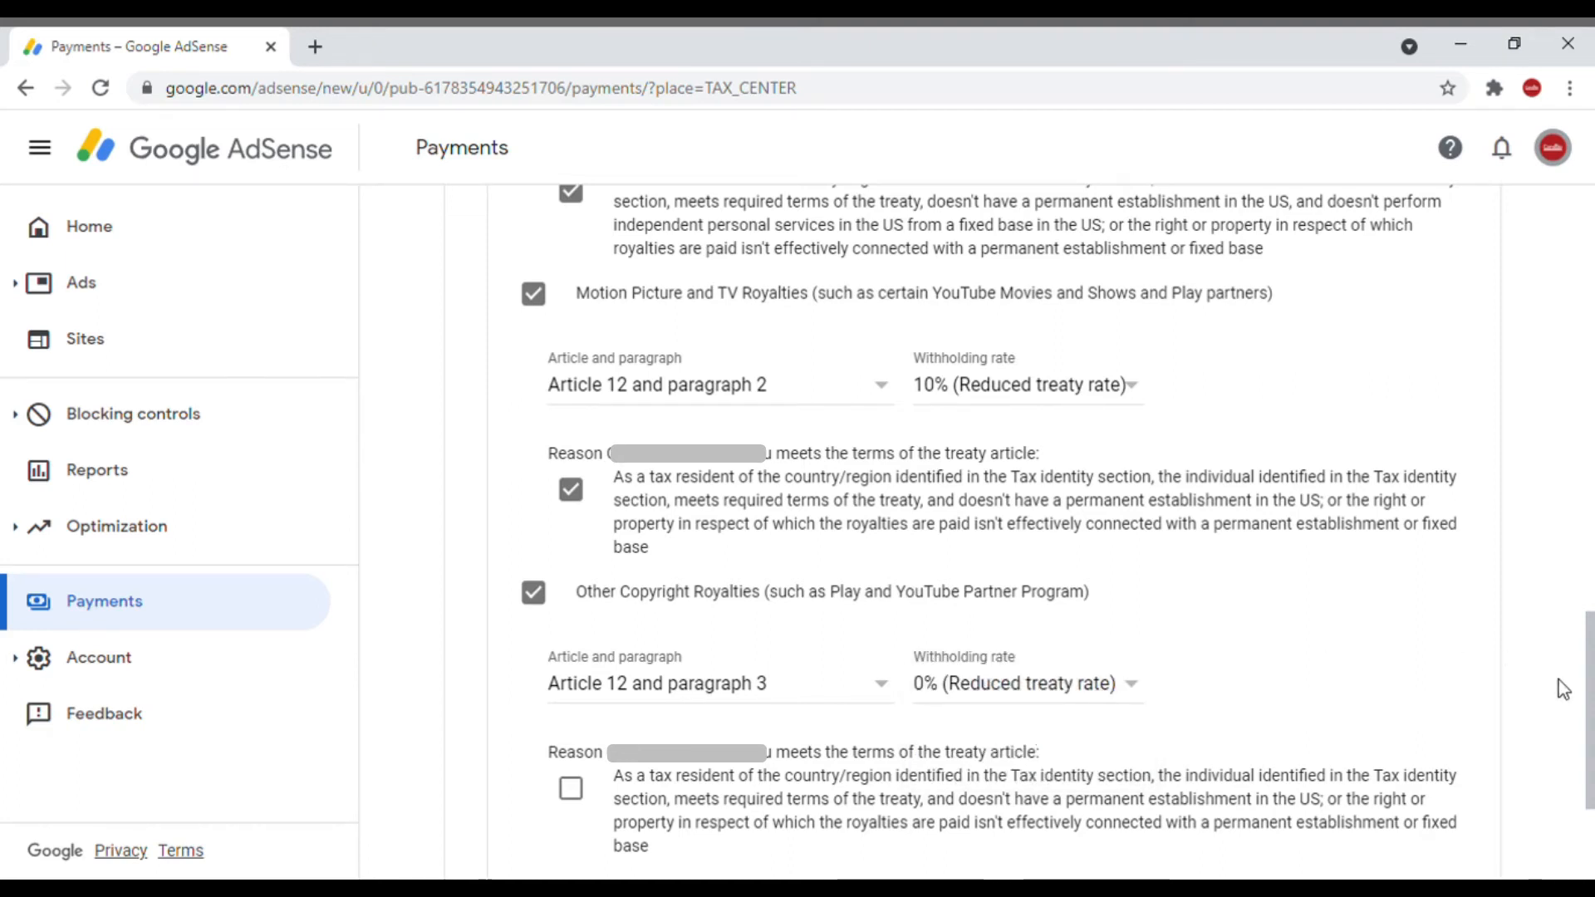
{"action": "left_click", "coordinate": [573, 789]}
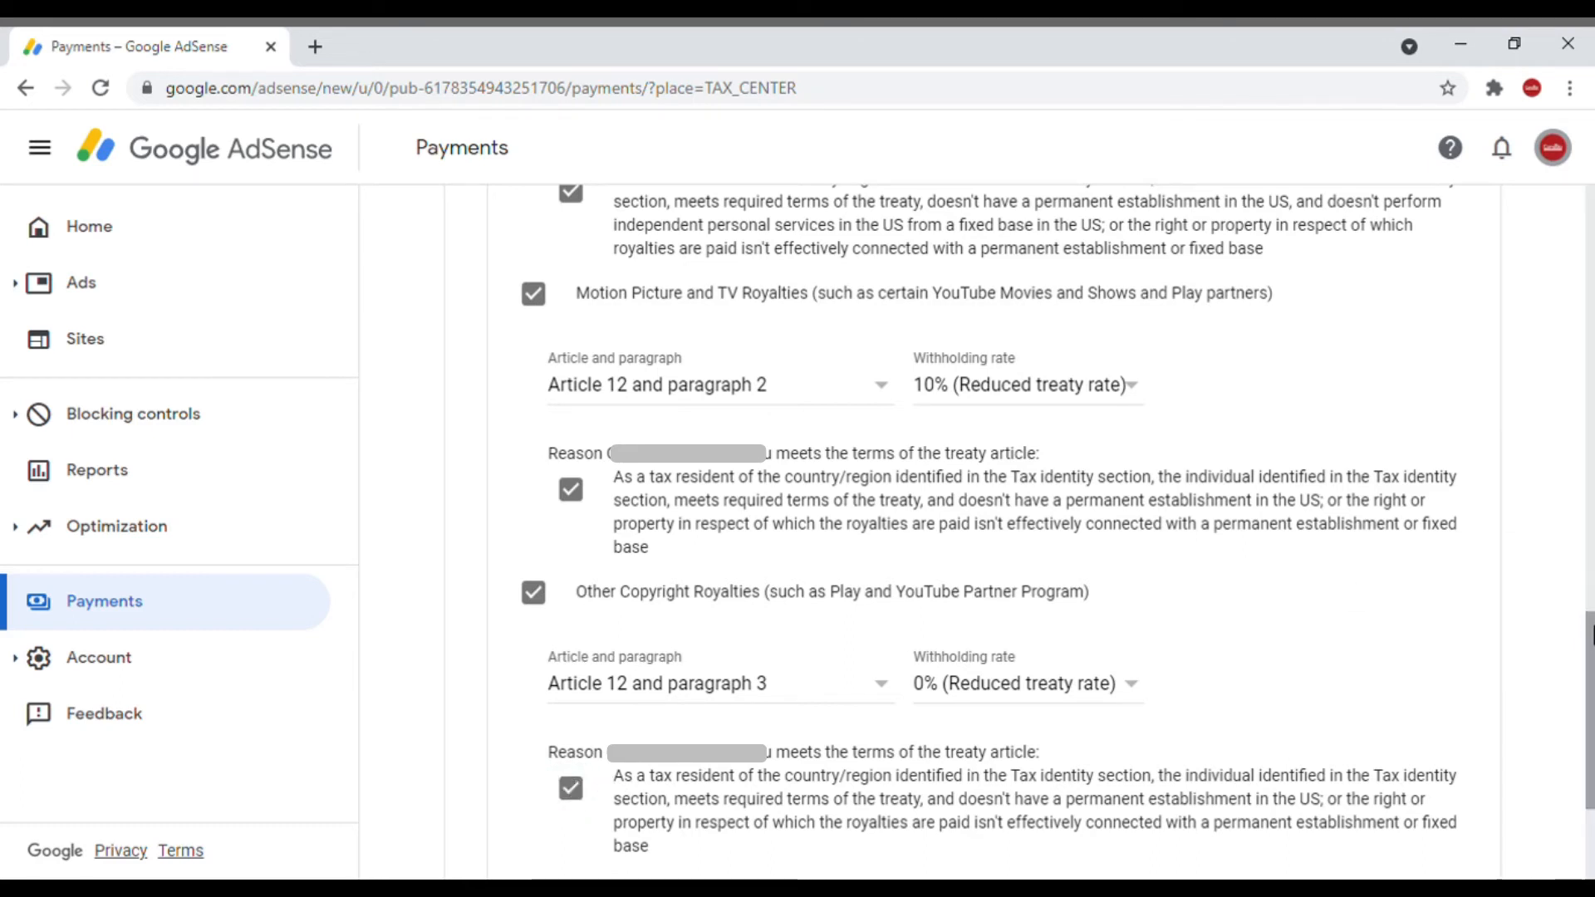
{"action": "left_click_drag", "start_coordinate": [1590, 641], "coordinate": [1590, 712]}
{"action": "left_click", "coordinate": [698, 690]}
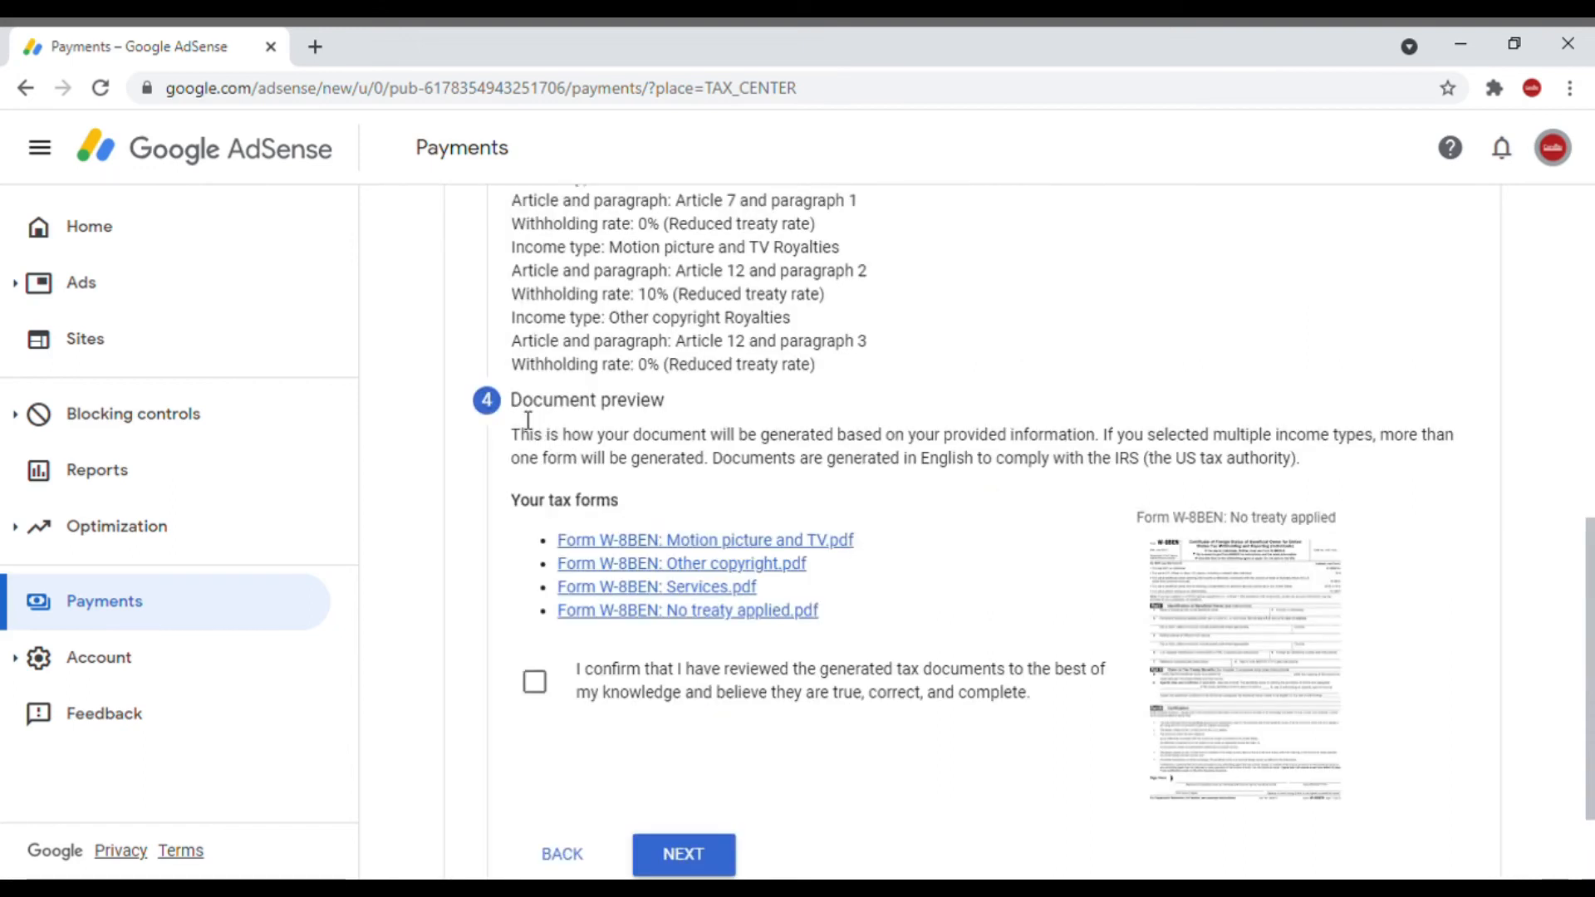
Step: Confirm that the generated W-8BEN tax documents have been reviewed and are correct, and proceed to the certification
{"action": "left_click_drag", "start_coordinate": [520, 416], "coordinate": [655, 409]}
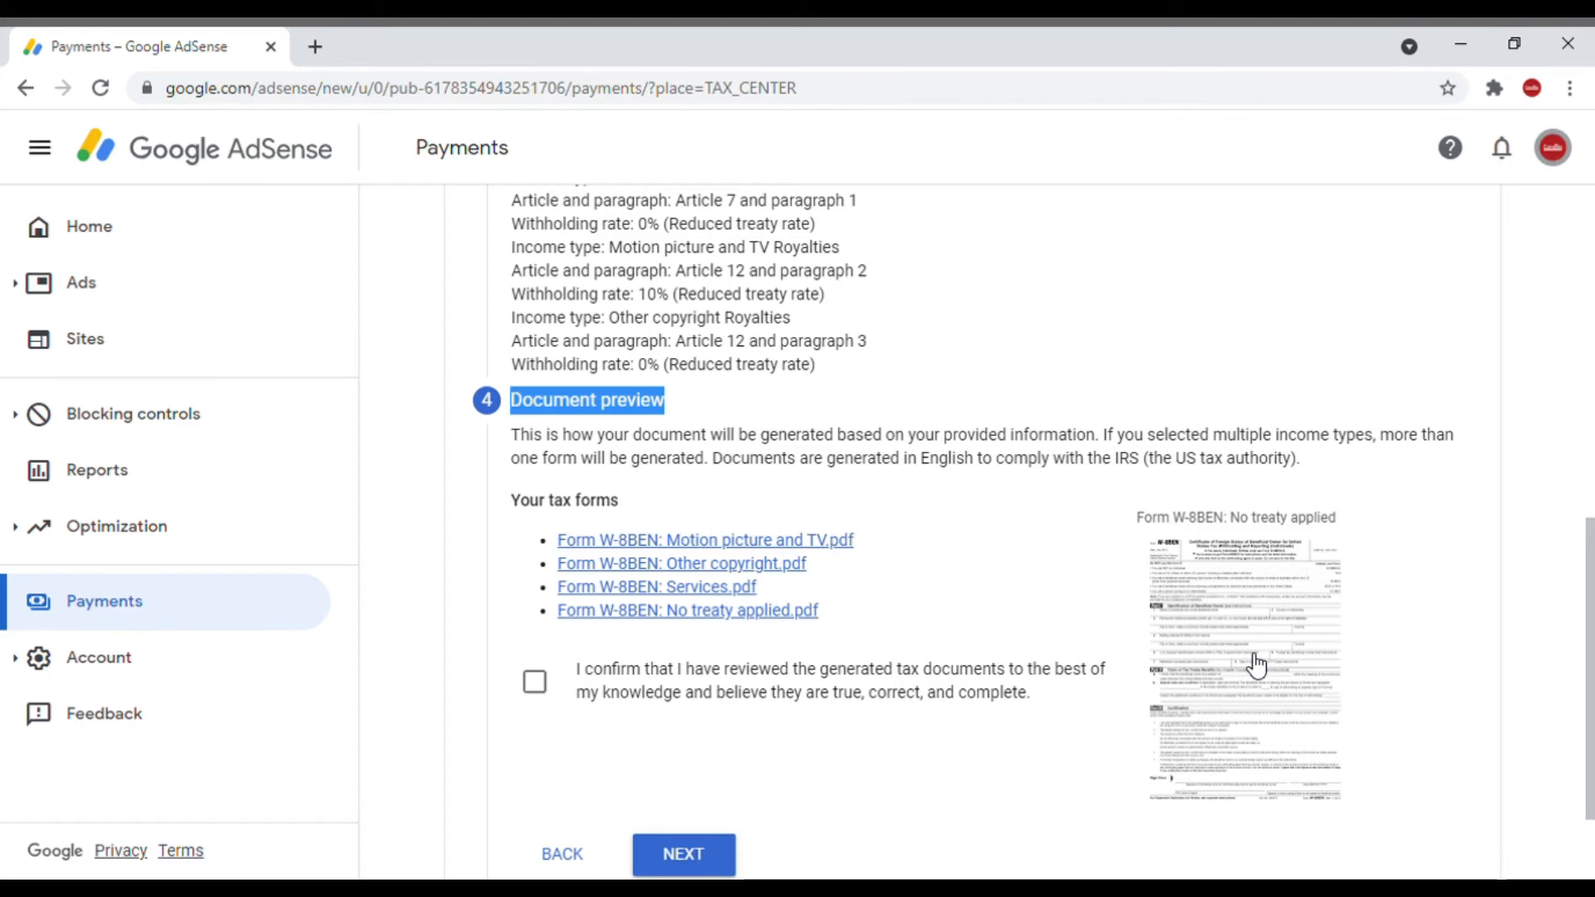
{"action": "left_click", "coordinate": [609, 710]}
{"action": "left_click", "coordinate": [685, 856]}
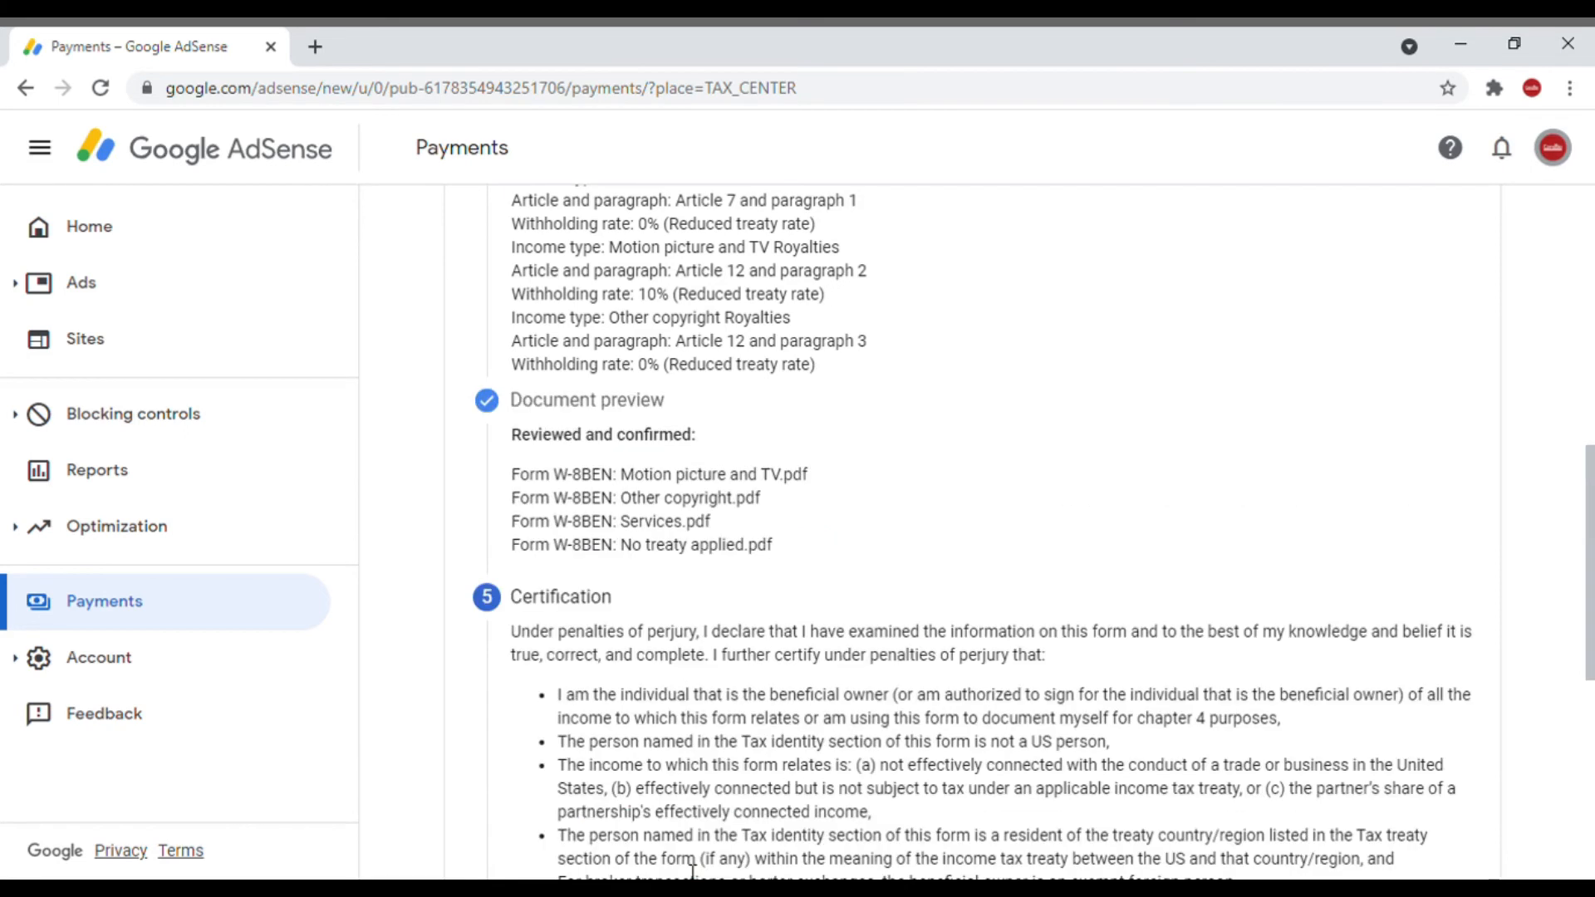
Step: Complete the certification by declaring that the signer is the person listed in the signature section, acting on their own behalf
{"action": "left_click_drag", "start_coordinate": [511, 458], "coordinate": [636, 456]}
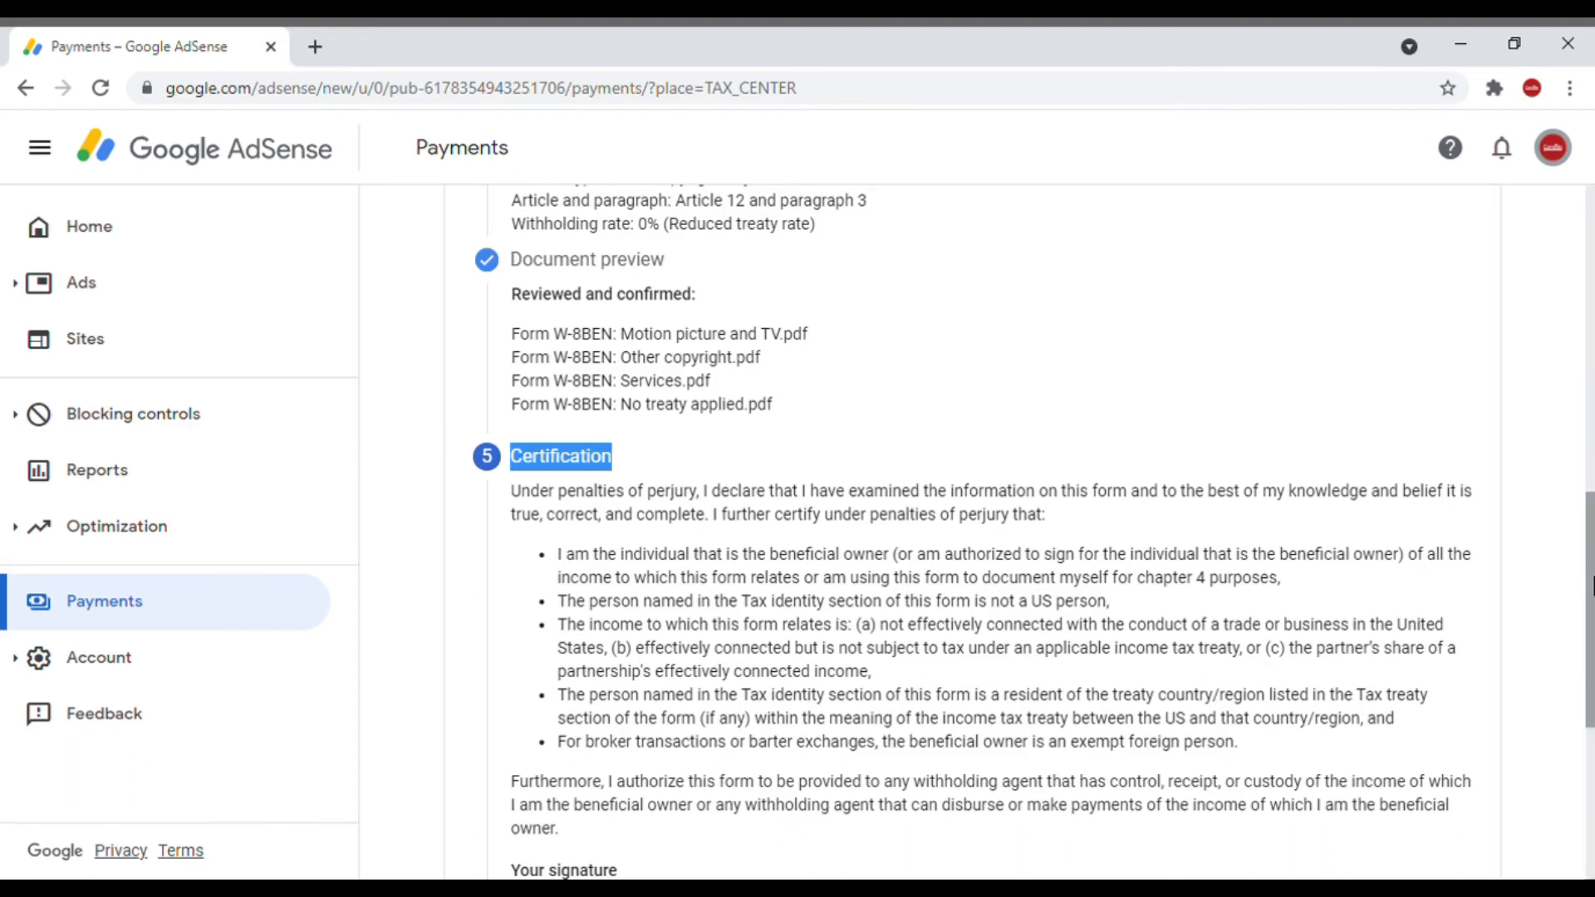
{"action": "left_click_drag", "start_coordinate": [1590, 586], "coordinate": [1591, 735]}
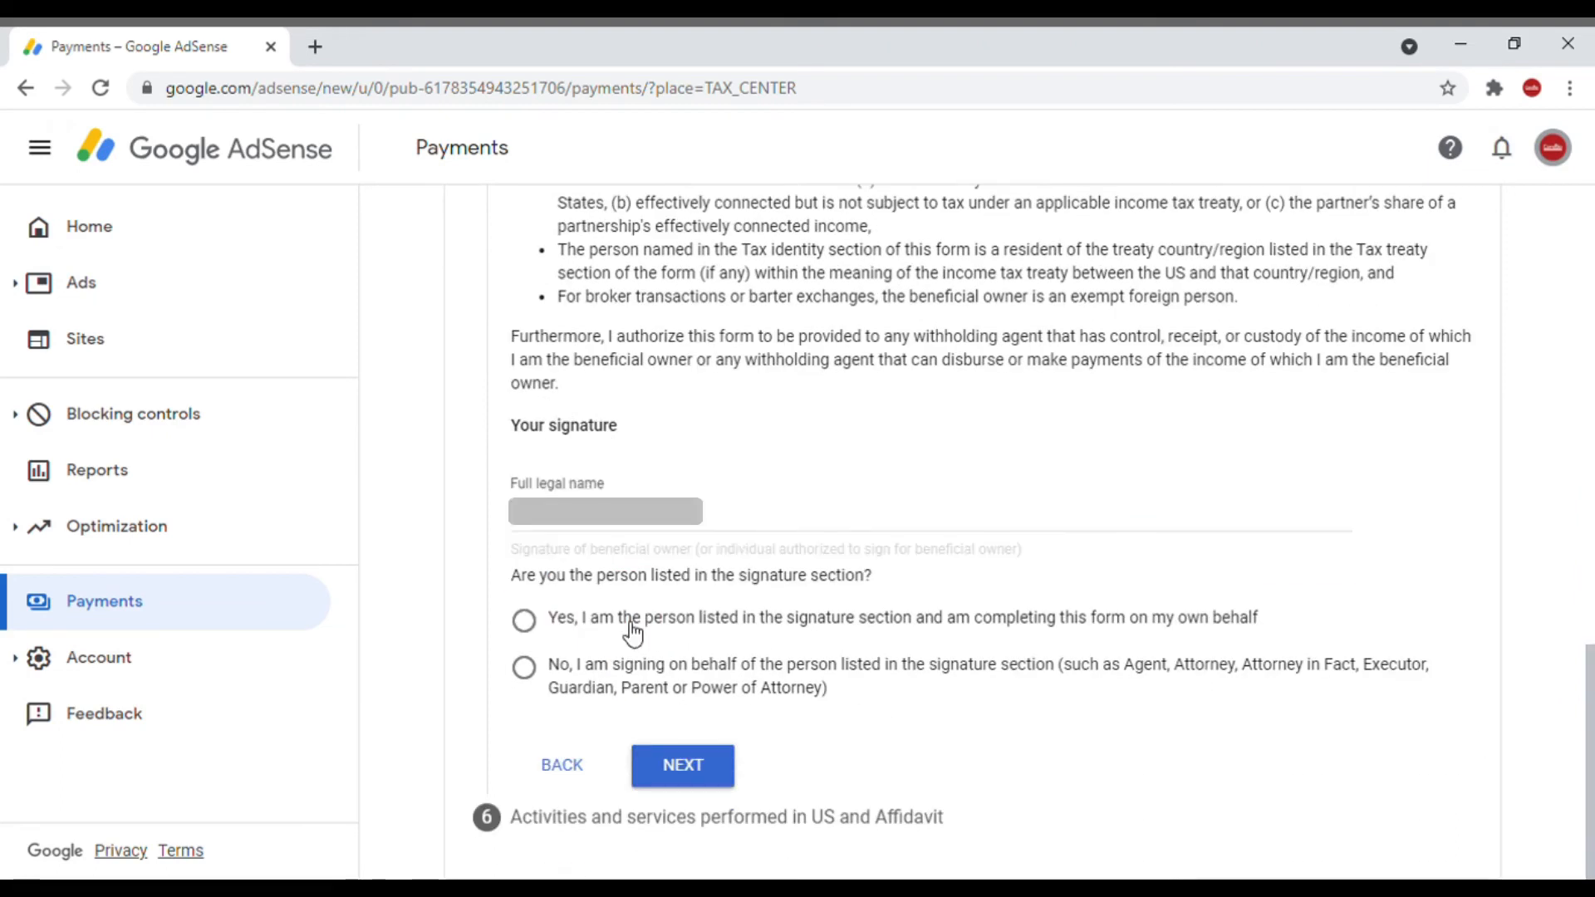
{"action": "left_click", "coordinate": [630, 625]}
{"action": "left_click", "coordinate": [712, 776]}
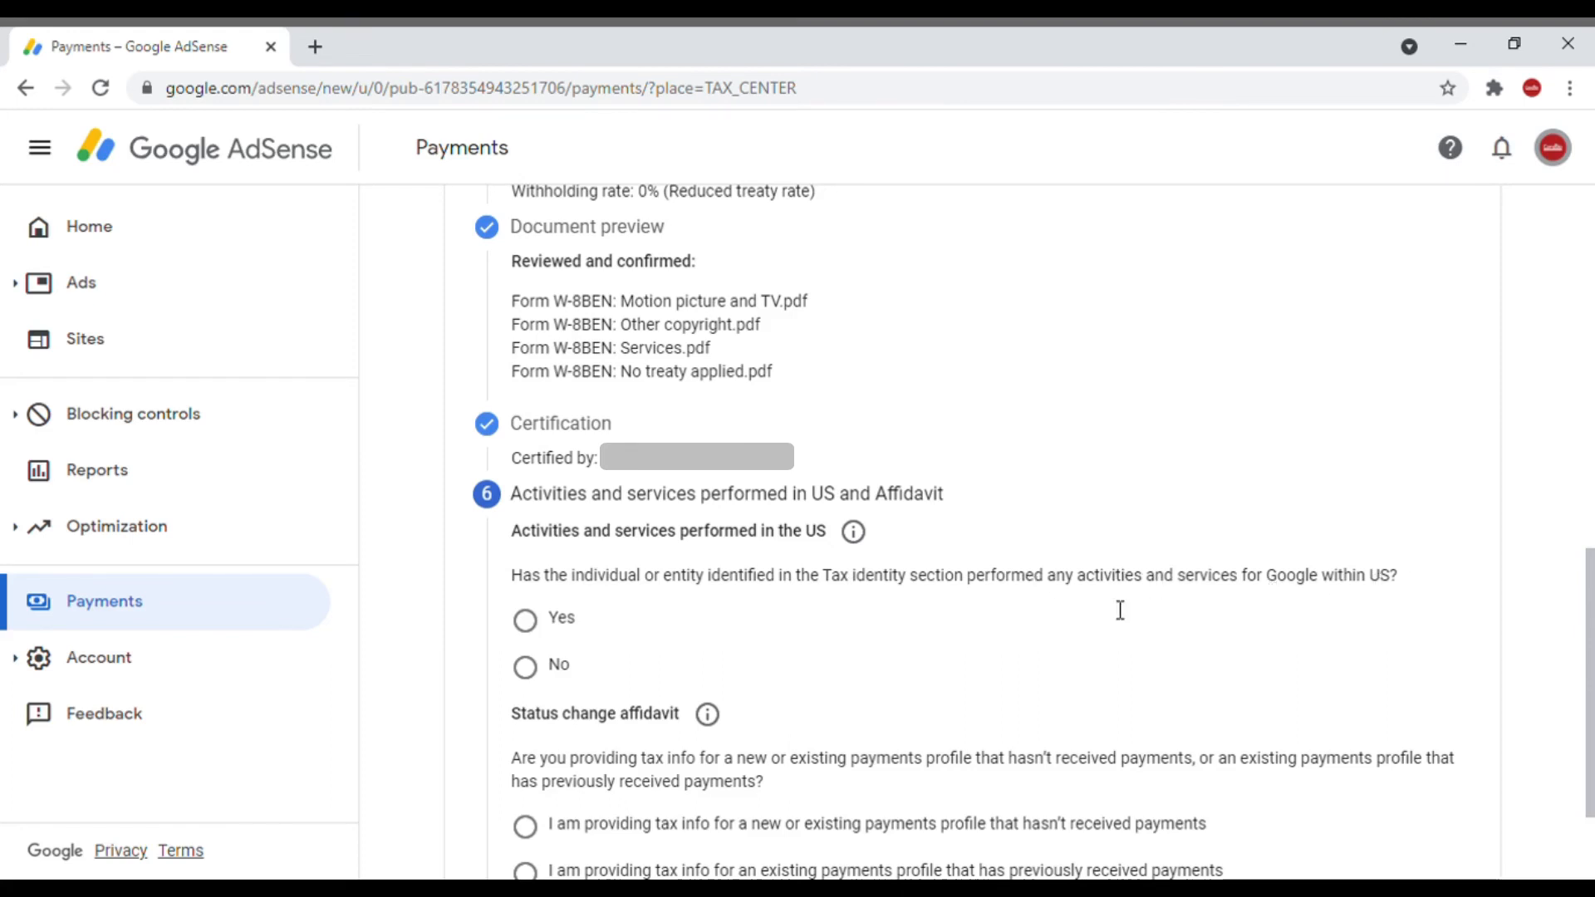
Step: Declare no activities performed in the US, certify services are solely outside the US, and choose the payments profile that hasn't received payments
{"action": "left_click", "coordinate": [532, 675]}
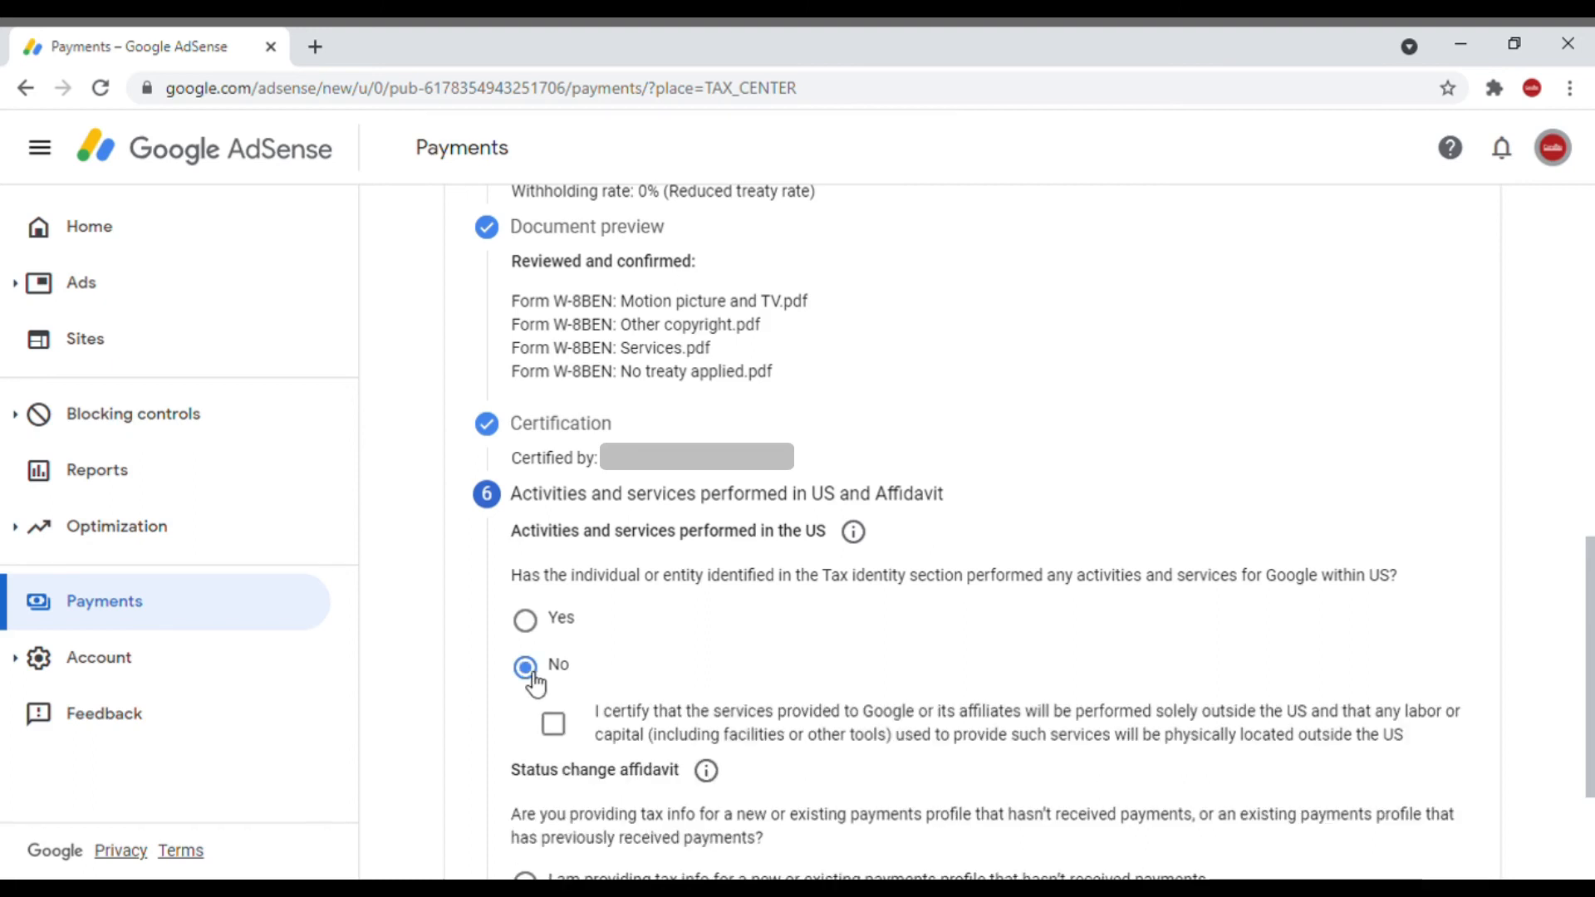
{"action": "left_click", "coordinate": [562, 728]}
{"action": "left_click_drag", "start_coordinate": [1590, 643], "coordinate": [1592, 725]}
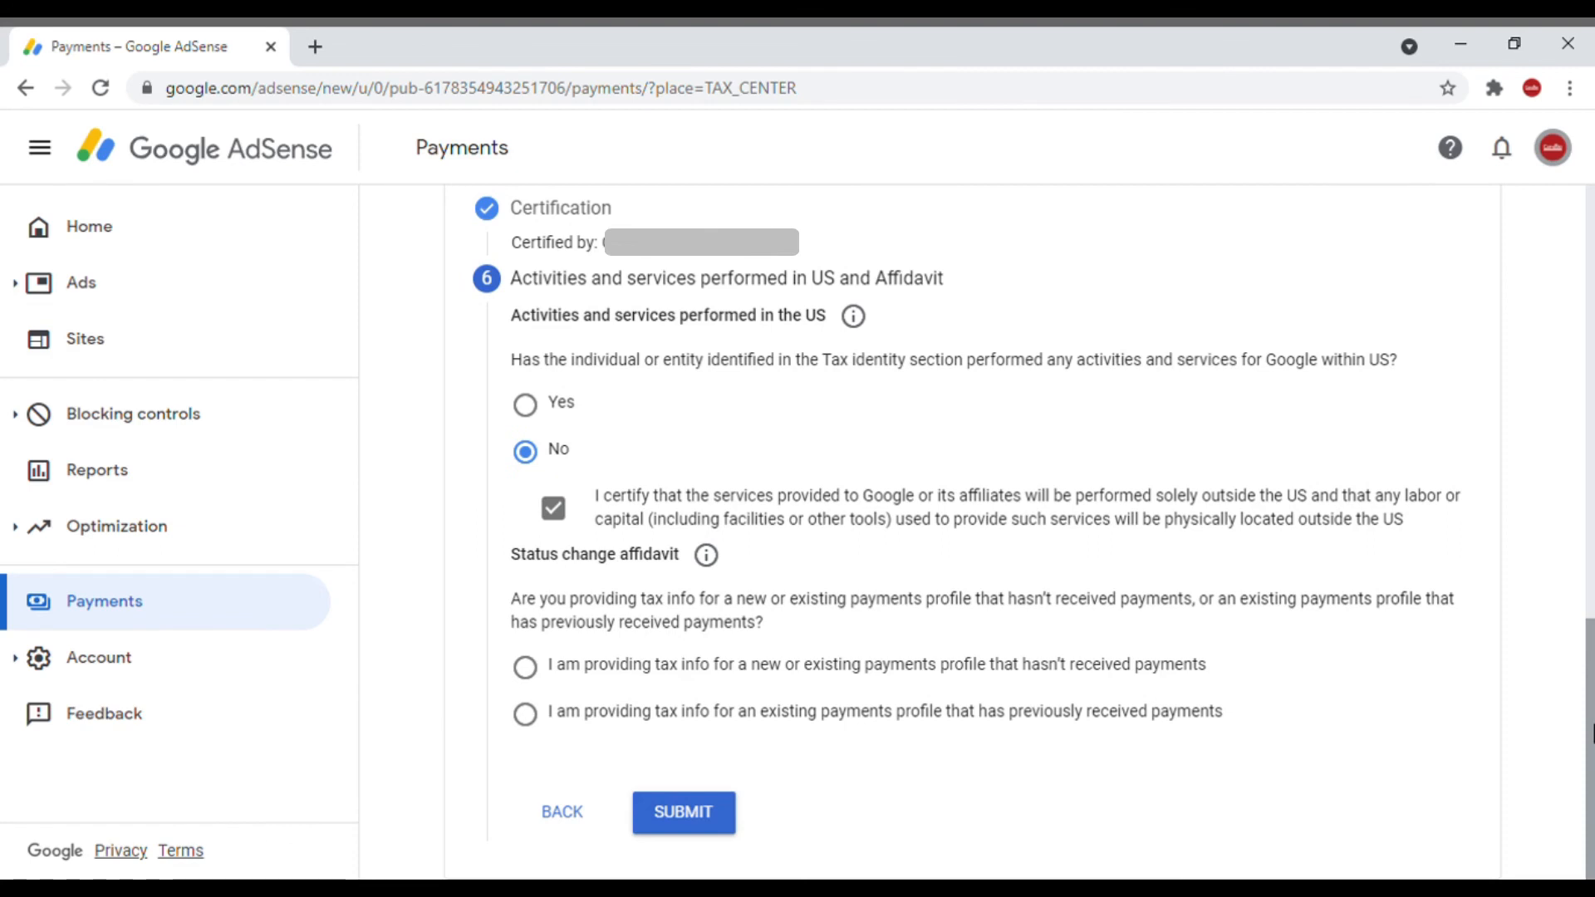
{"action": "left_click", "coordinate": [525, 667]}
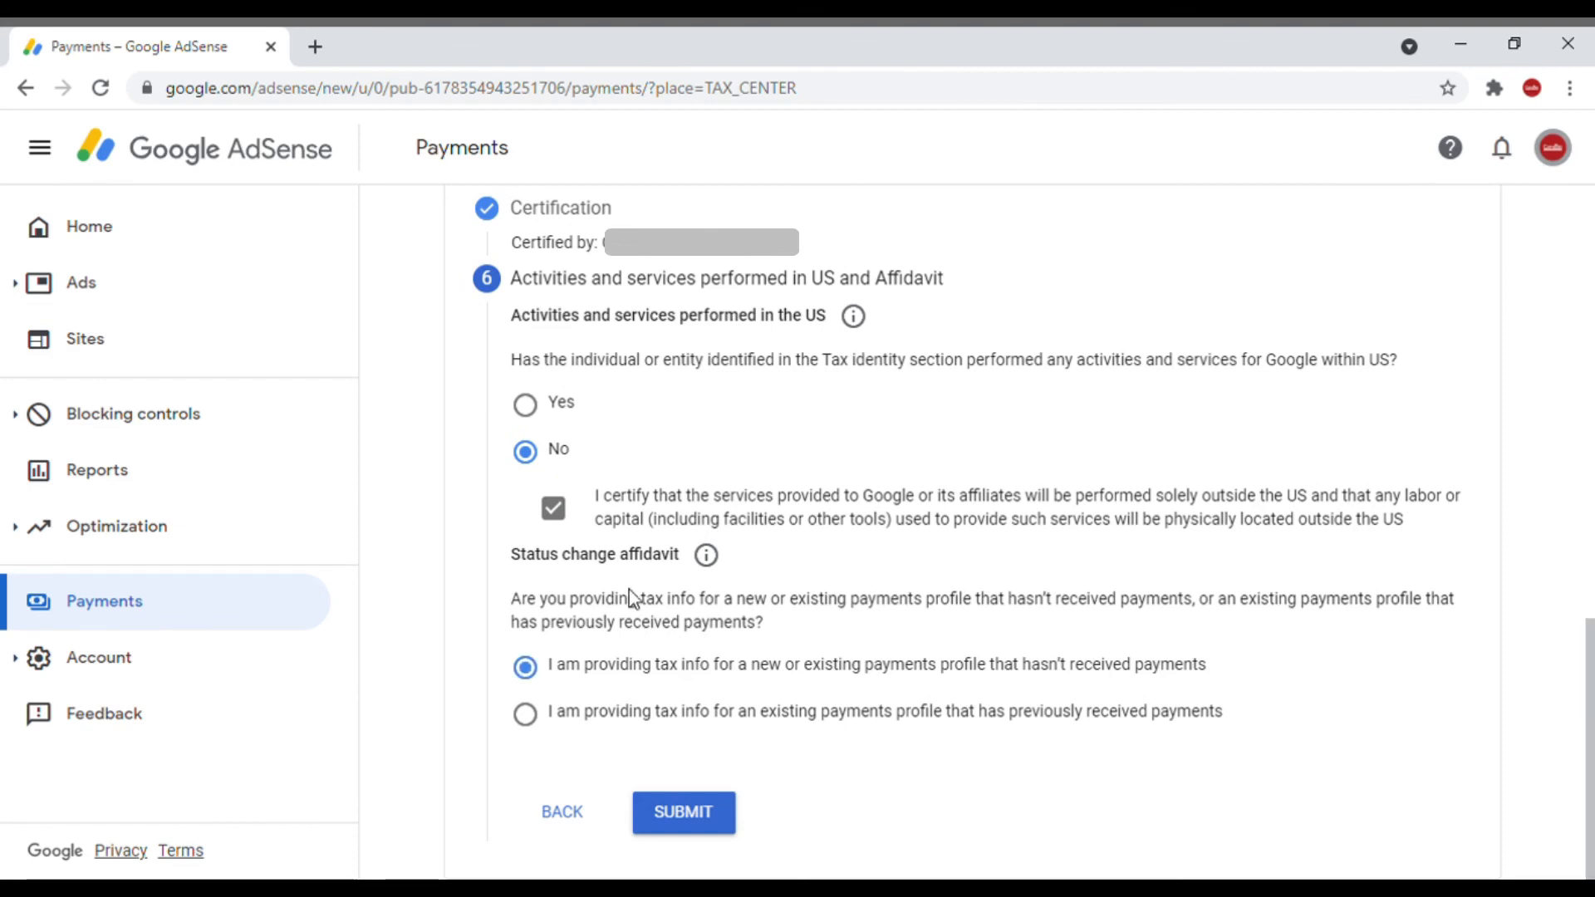